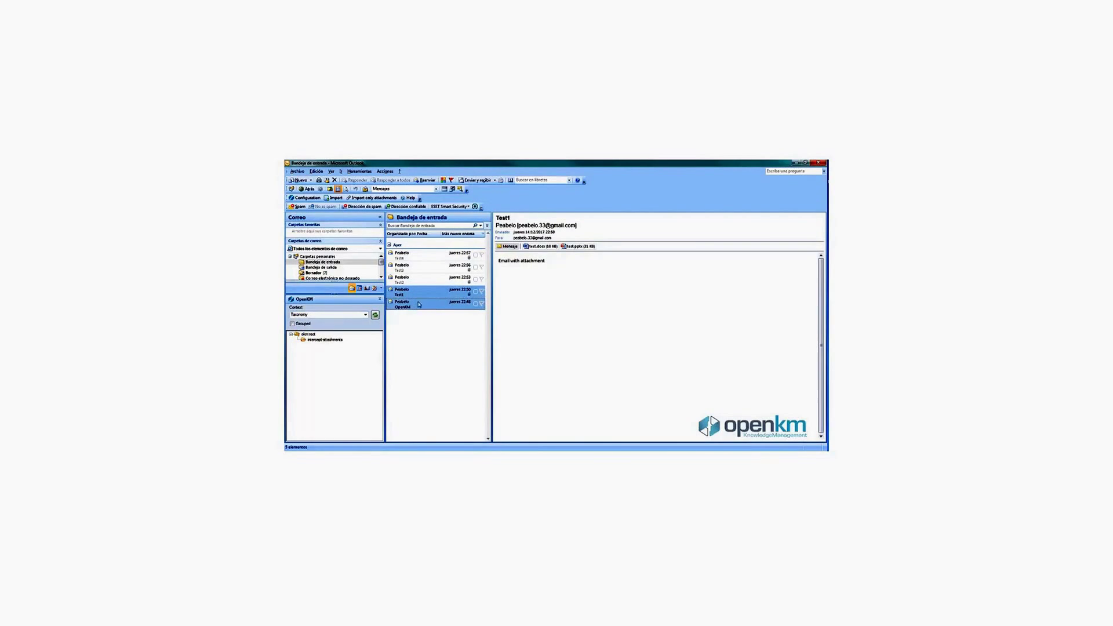
Step: Drag the Test1 and OpenKM emails onto okm:root in the OpenKM pane
left_click_drag(424, 292, 315, 335)
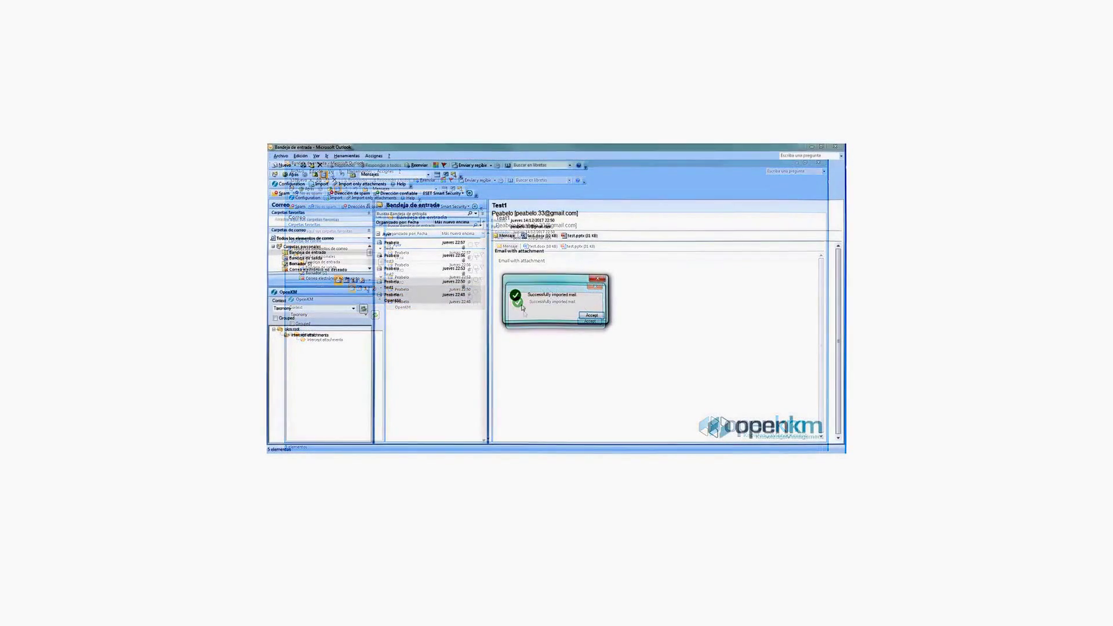
Step: Accept the 'Successfully imported mail' confirmation
left_click(592, 315)
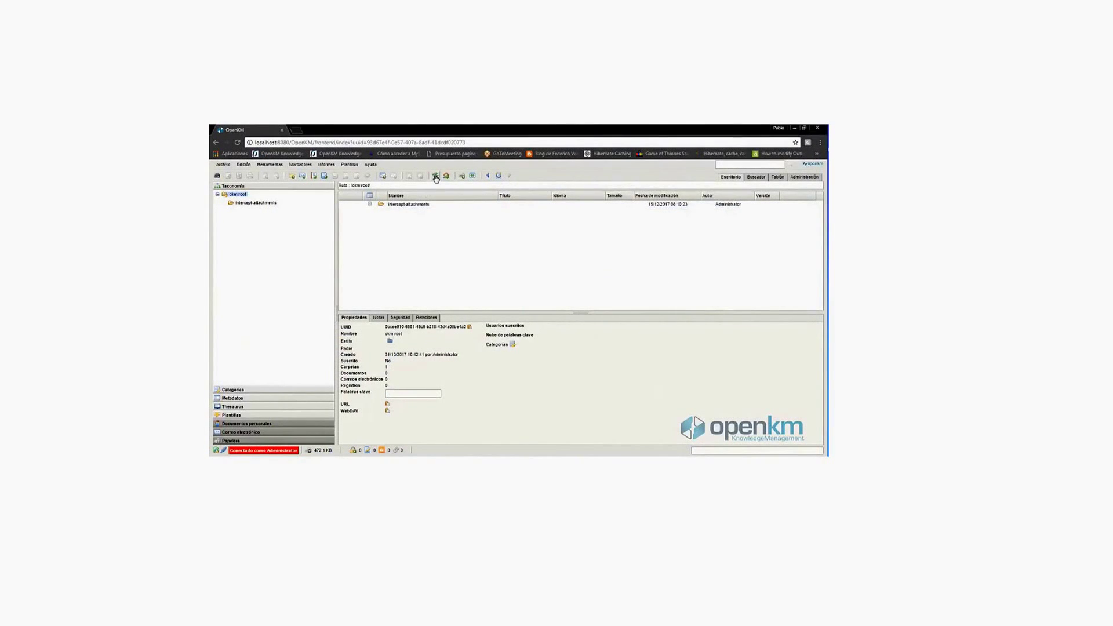
Step: Refresh the OpenKM root listing to show OpenKM and Test1, then return to Outlook
left_click(435, 176)
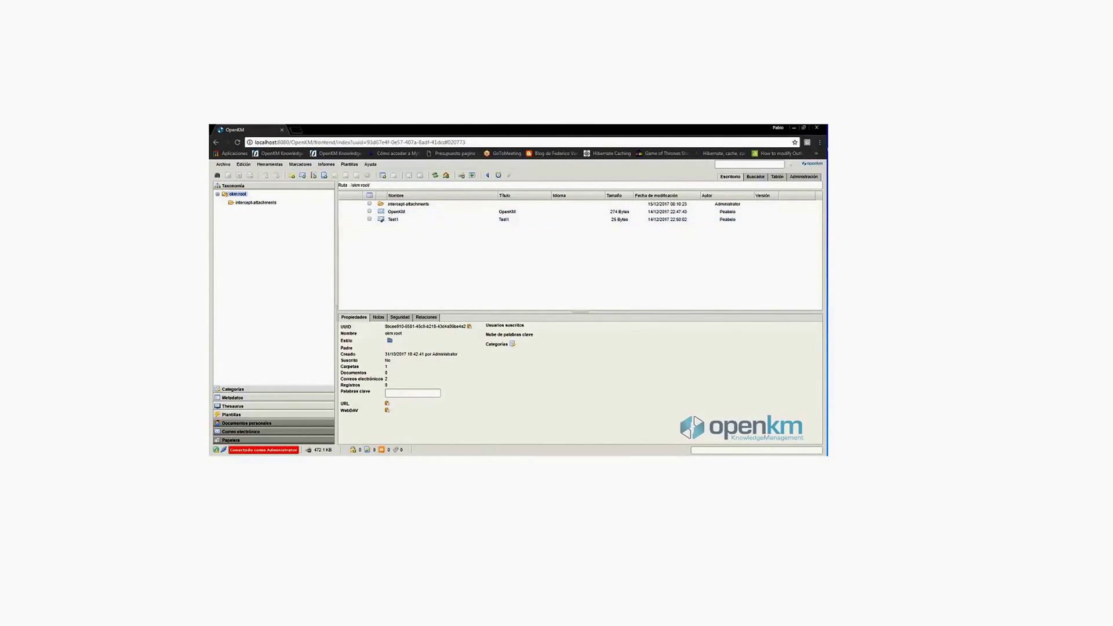
key("alt+Tab")
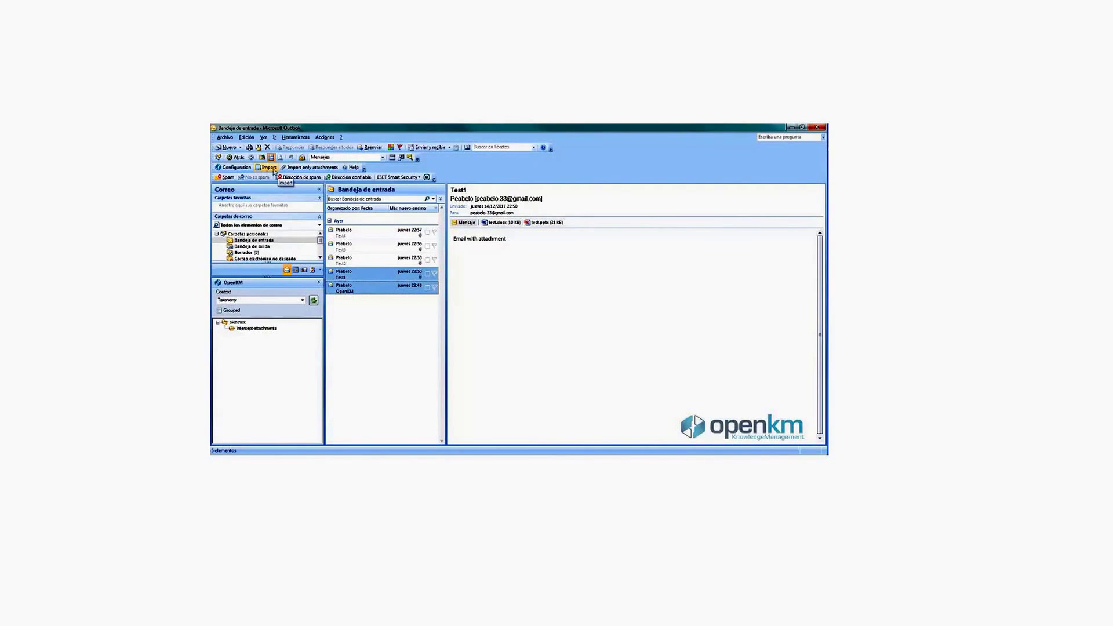
Step: Import the Test2 and Test3 emails into okm:root using the Taxonomy context
left_click(365, 259)
left_click(360, 247, "ctrl")
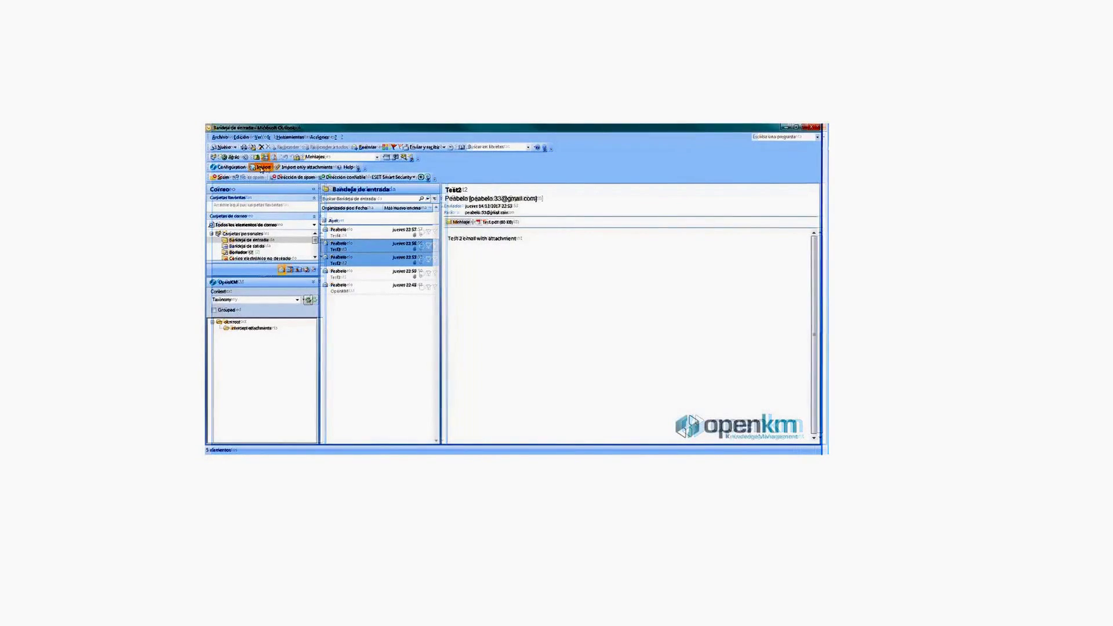
left_click(268, 167)
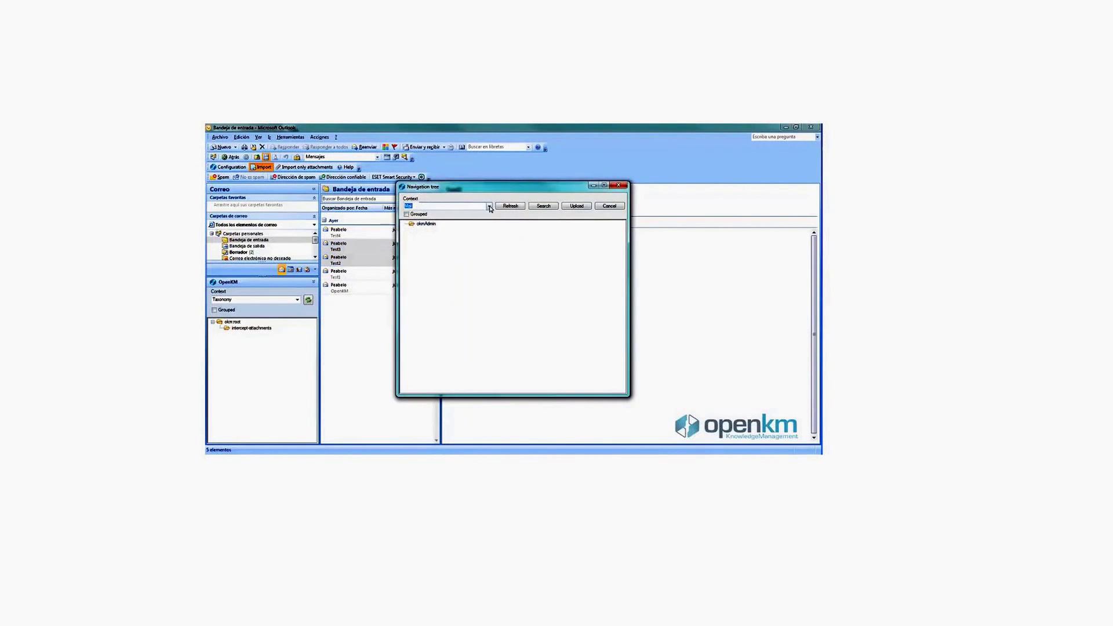
left_click(489, 206)
left_click(421, 213)
left_click(422, 225)
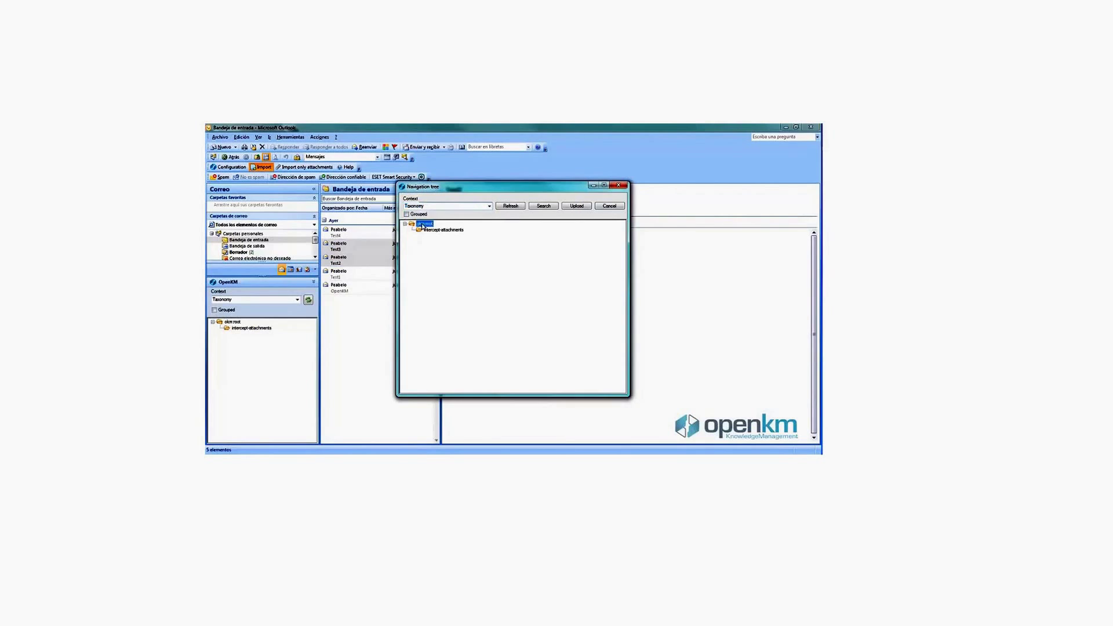
left_click(577, 207)
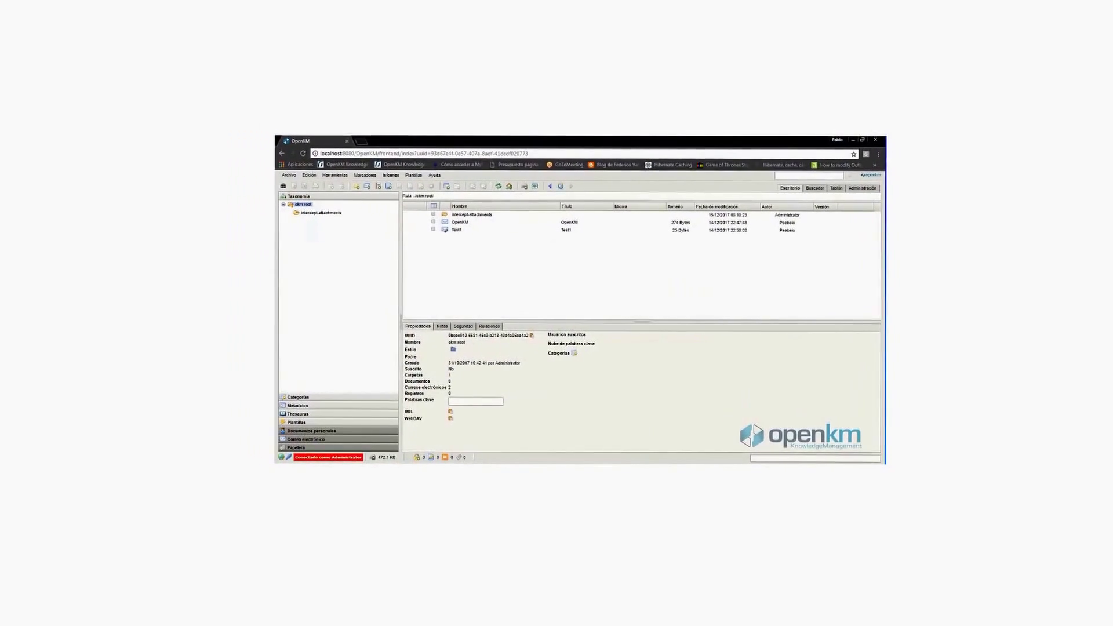
Step: Refresh OpenKM's root listing so Test2 and Test3 appear, making four emails
left_click(491, 183)
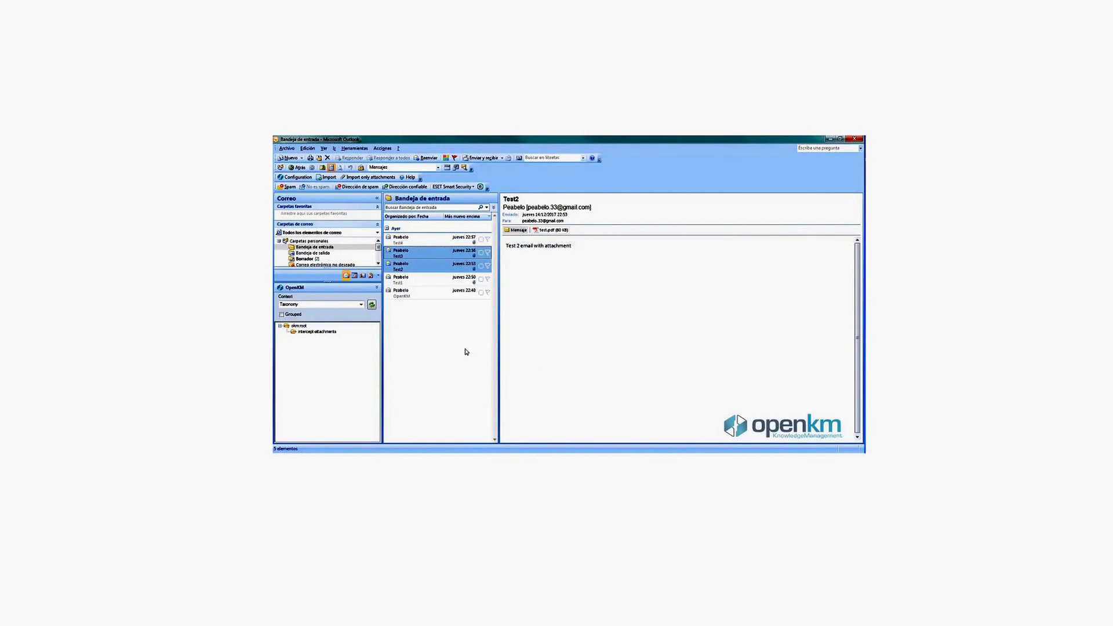
Step: Import only Test1's test.docx attachment into the chosen OpenKM folder and confirm the upload
left_click(473, 281)
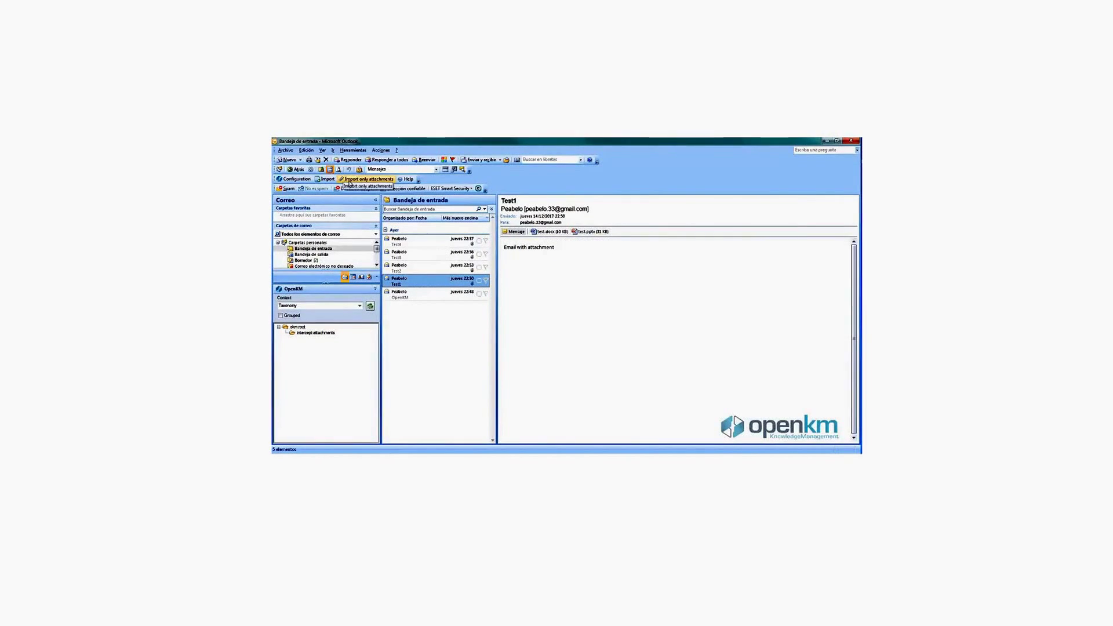
left_click(380, 179)
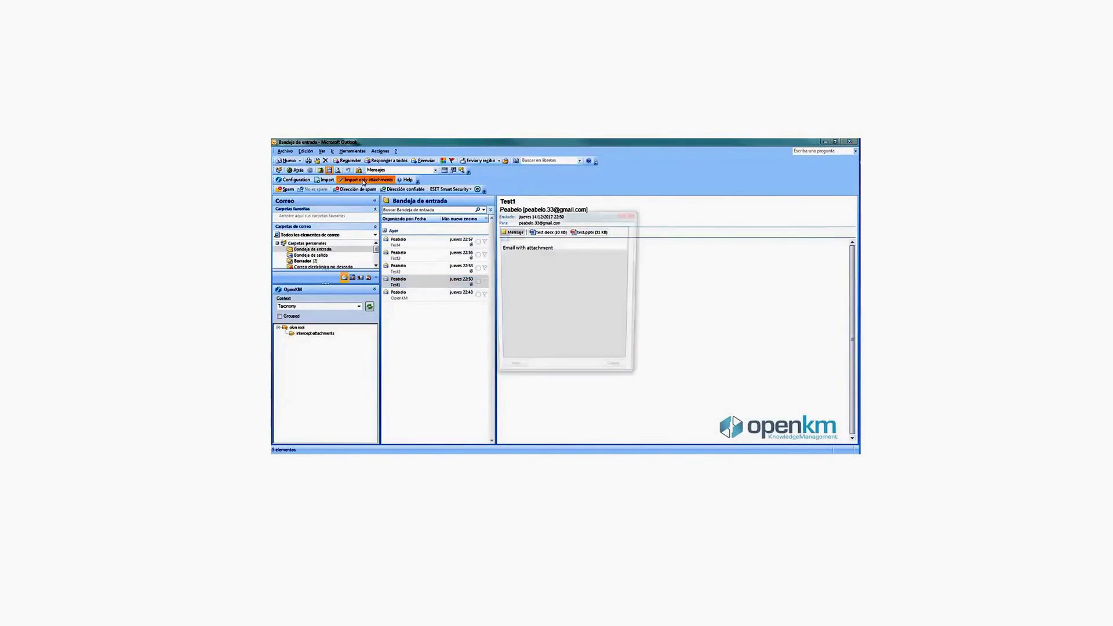
left_click_drag(535, 215, 624, 259)
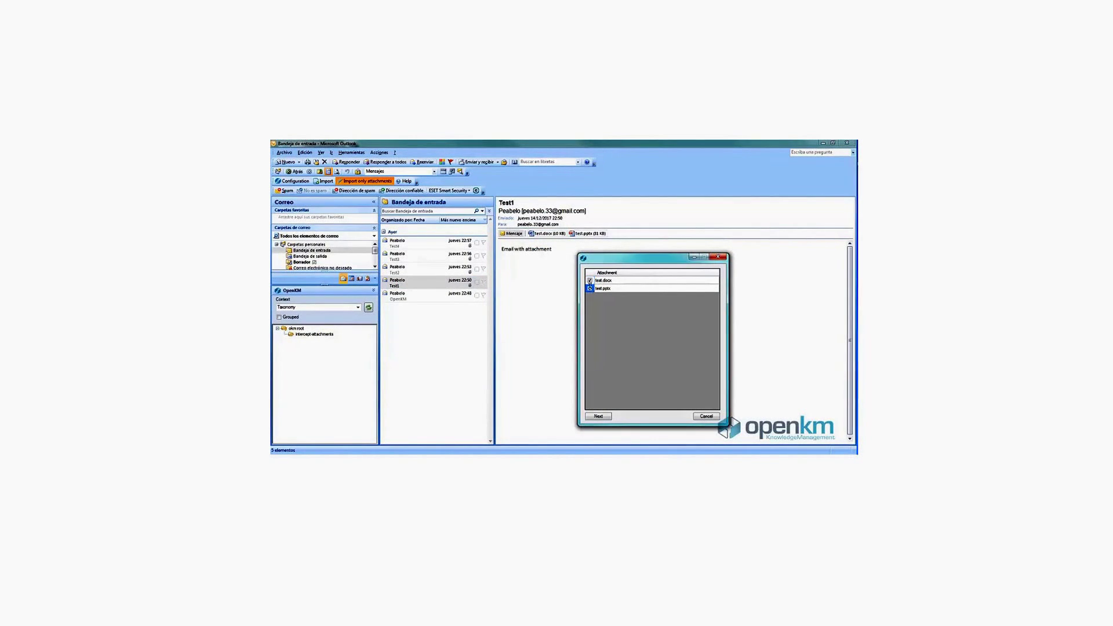
left_click(590, 282)
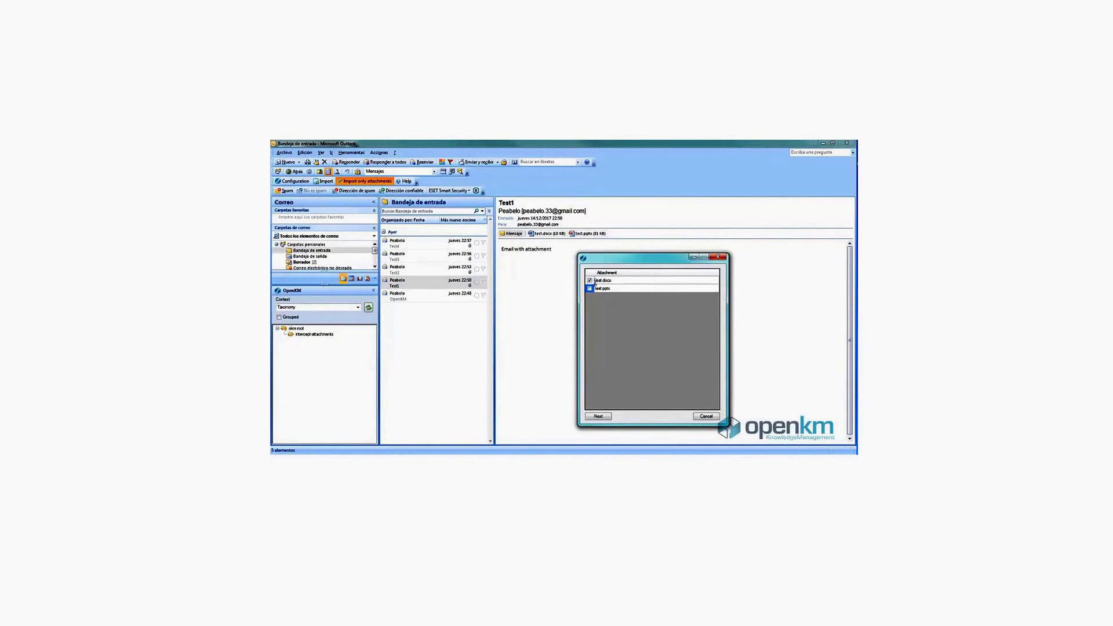
left_click(598, 417)
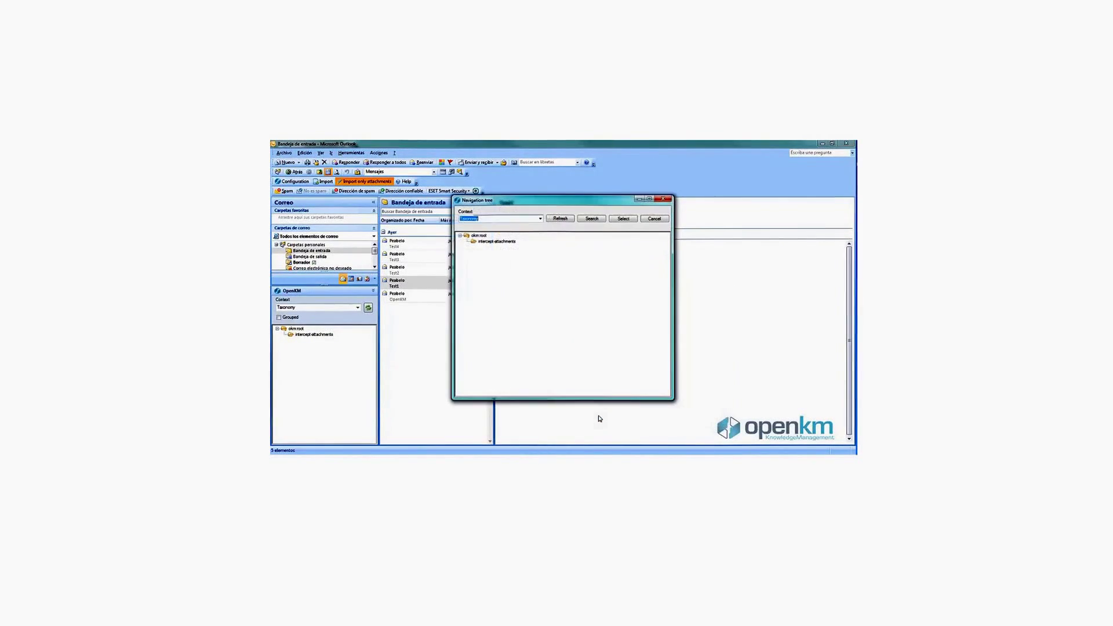
left_click(623, 220)
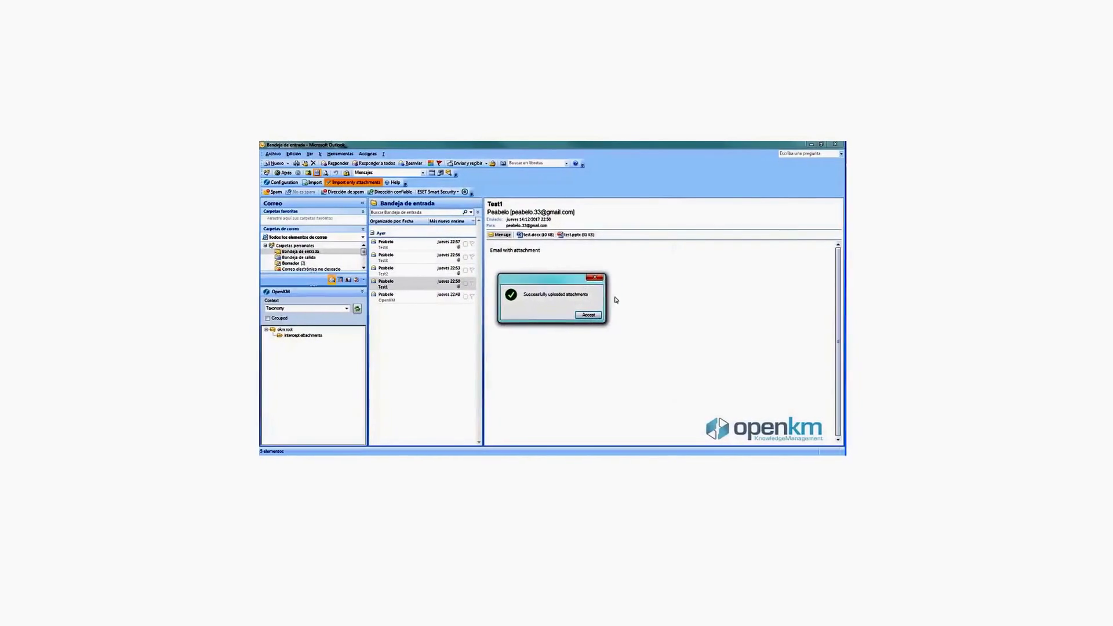
left_click(581, 317)
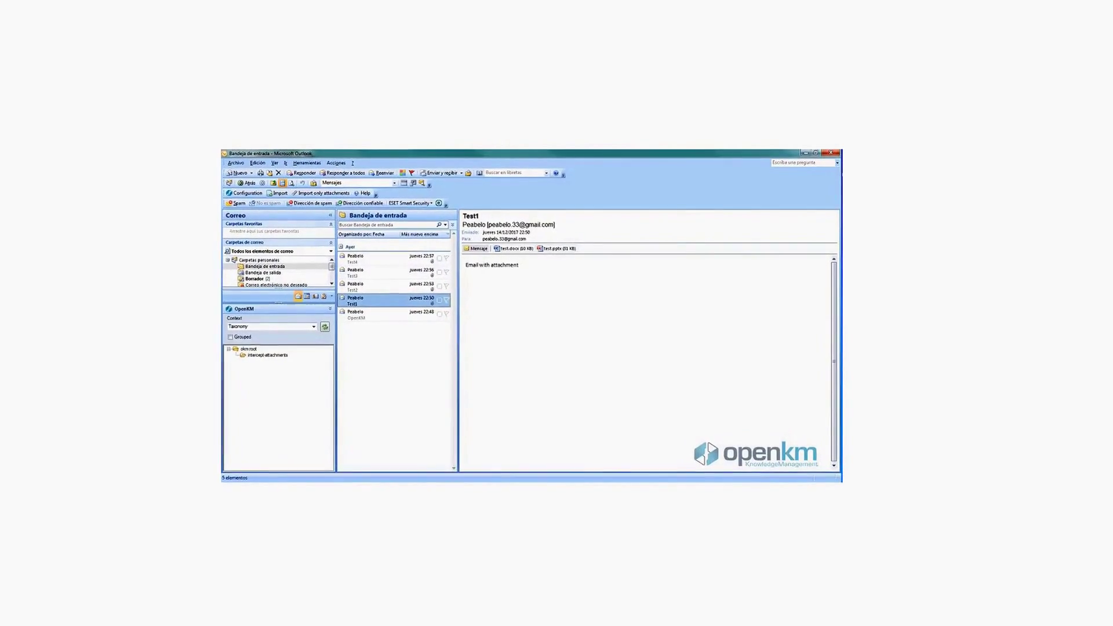
left_click(483, 478)
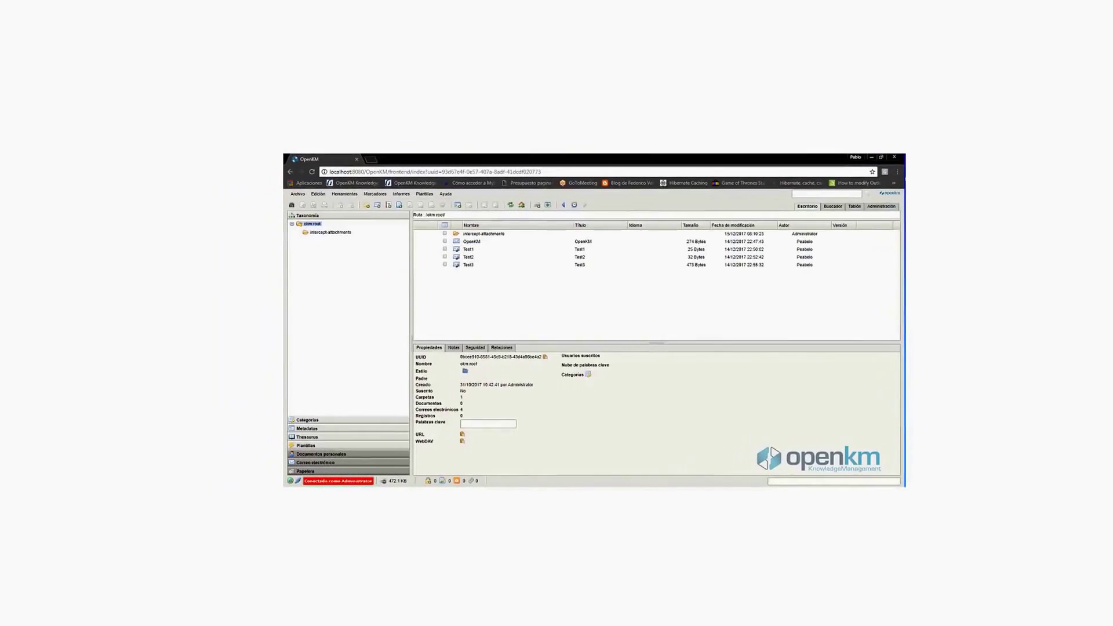
Step: Refresh the root listing and select test.docx to view its properties
left_click(510, 205)
left_click(477, 233)
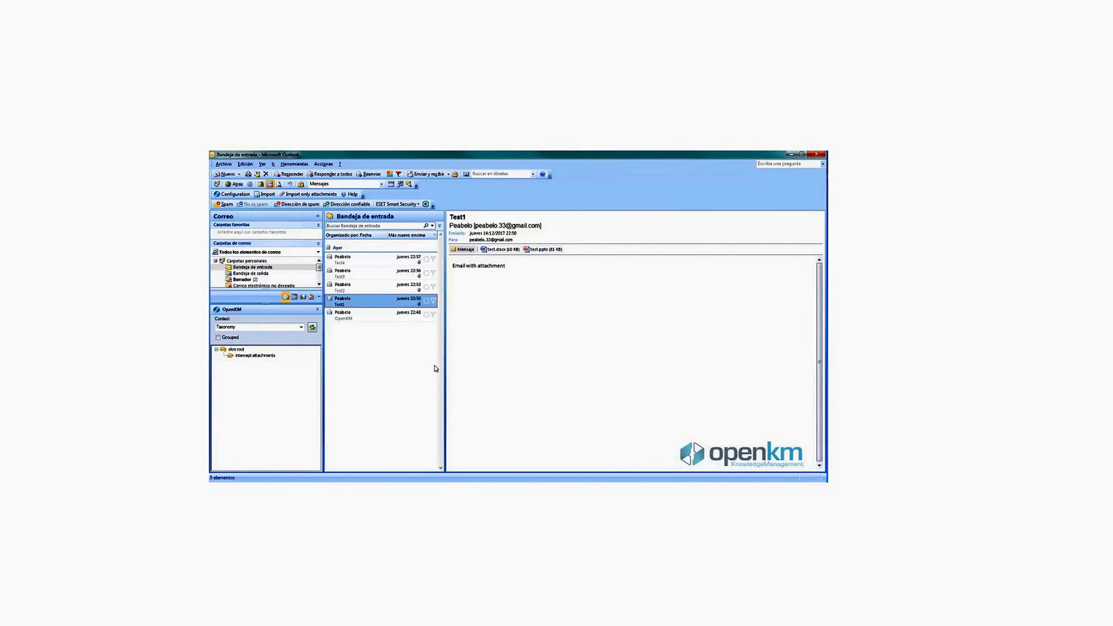
Step: Create a new email addressed to the recipient with subject test
left_click(225, 174)
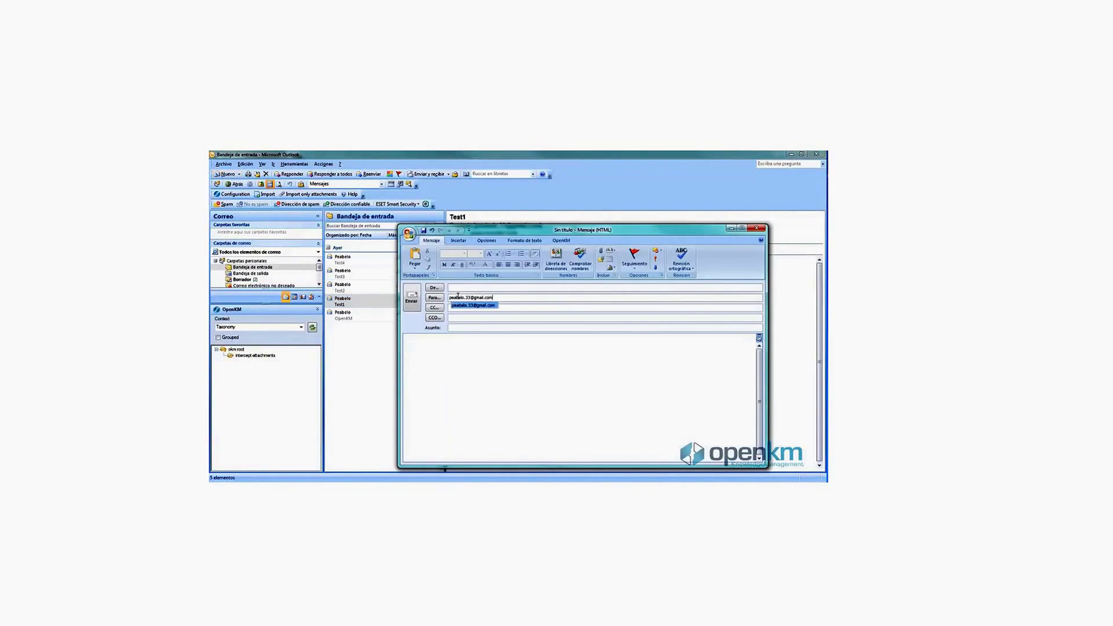
left_click(459, 328)
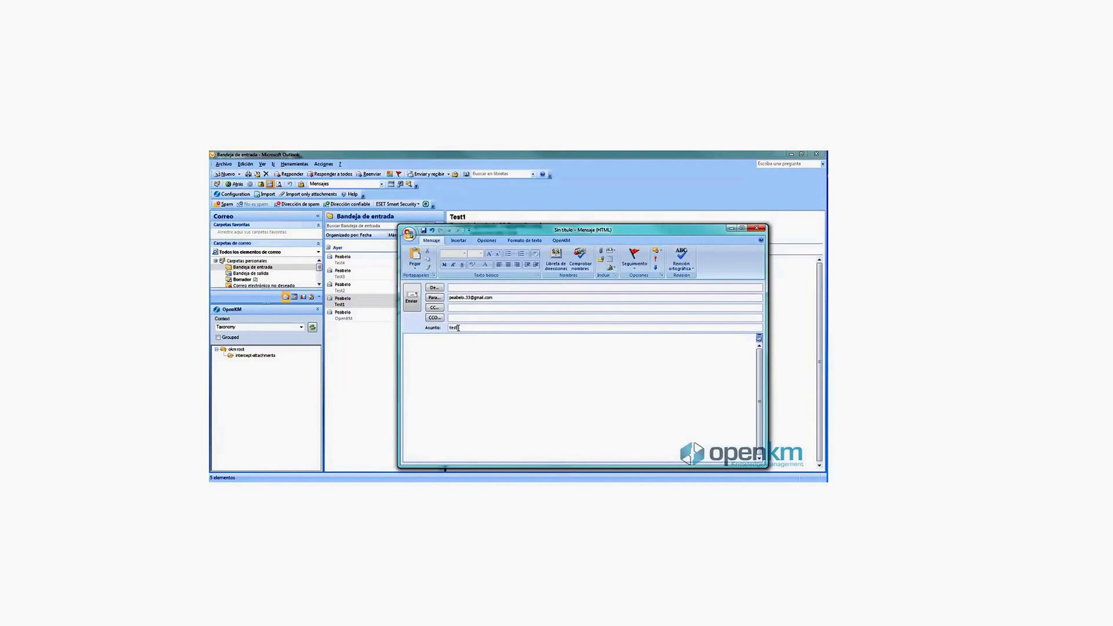
Step: Attach test.docx from the OpenKM okm root folder, then close the message window
left_click(562, 241)
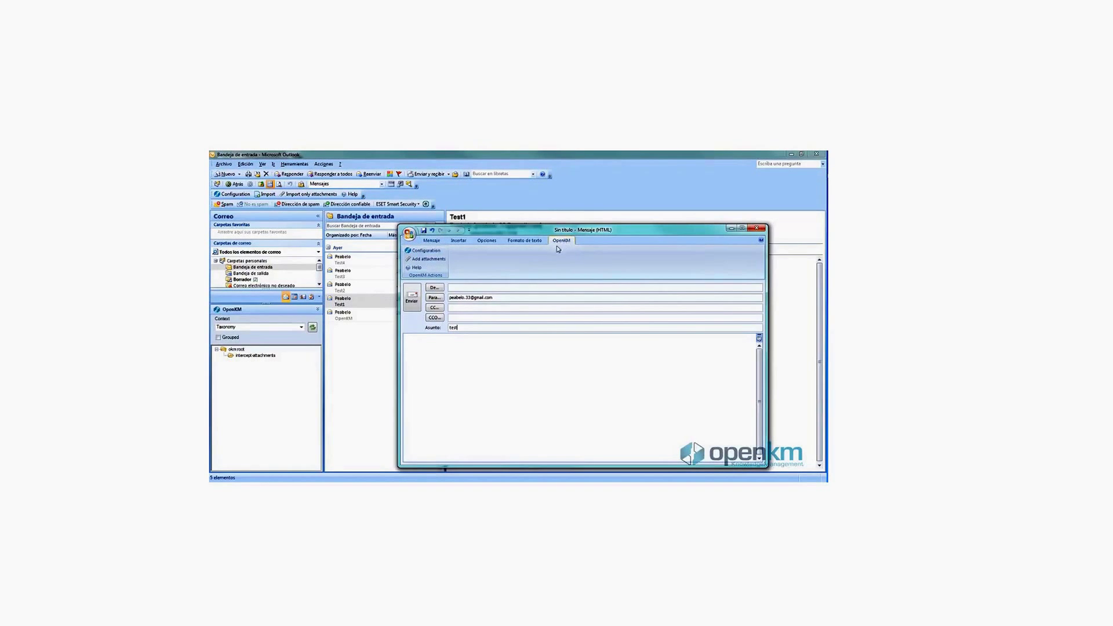
left_click(431, 261)
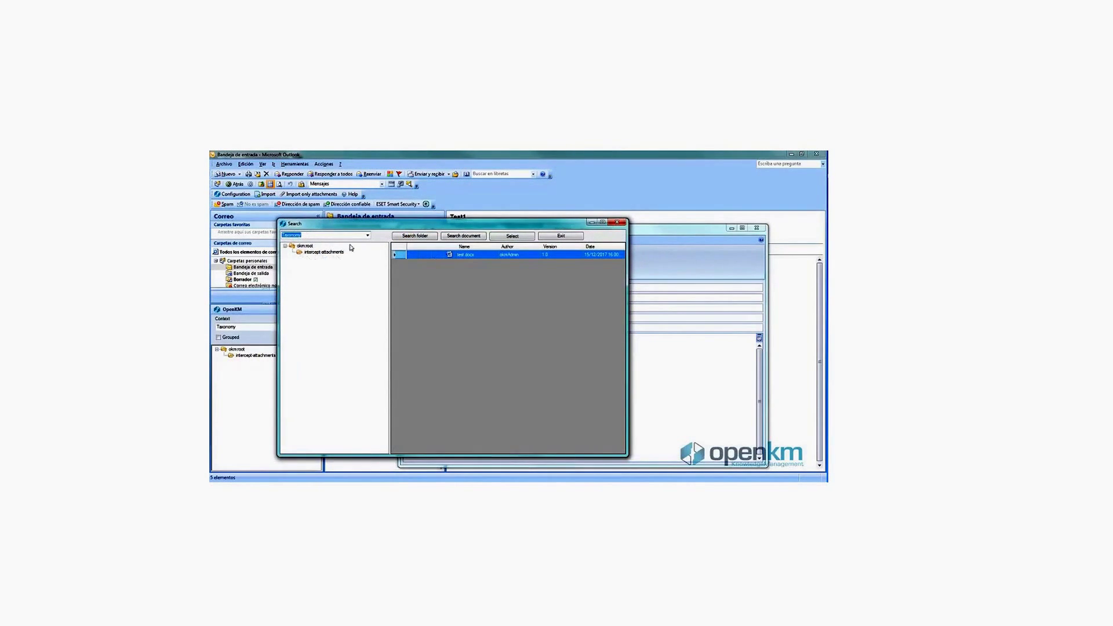
left_click(305, 246)
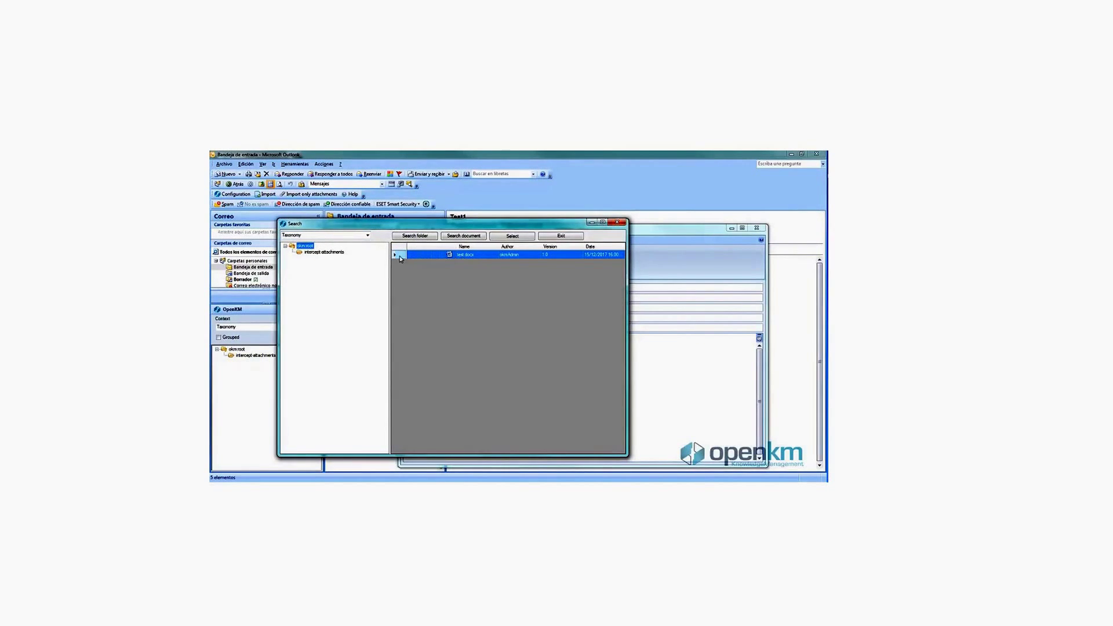
left_click(400, 256)
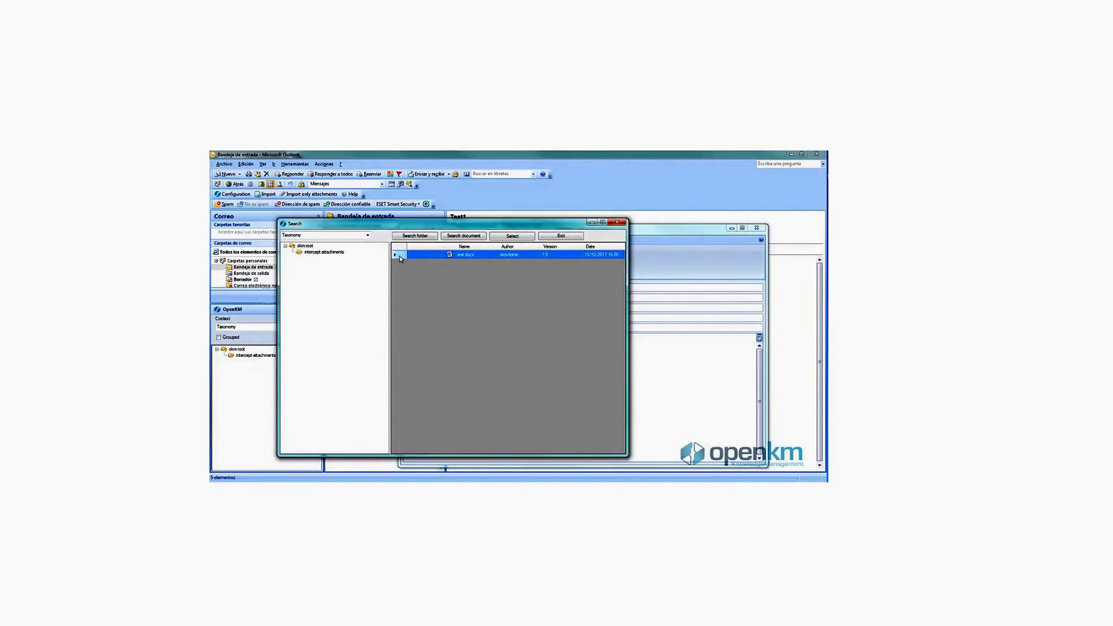
left_click(513, 236)
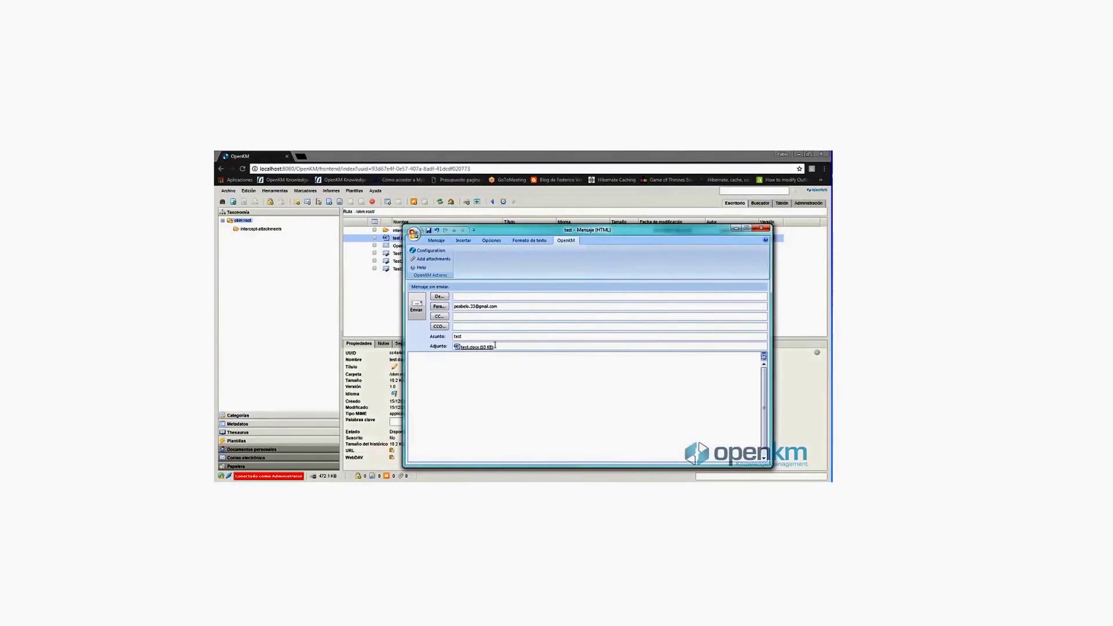
left_click(473, 347)
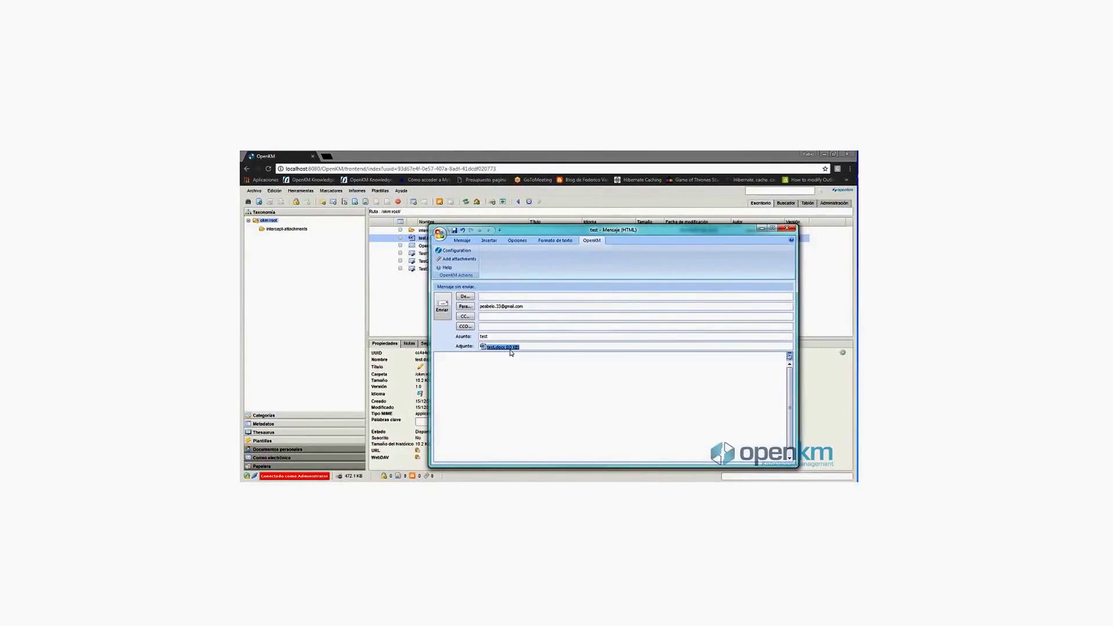
left_click(805, 229)
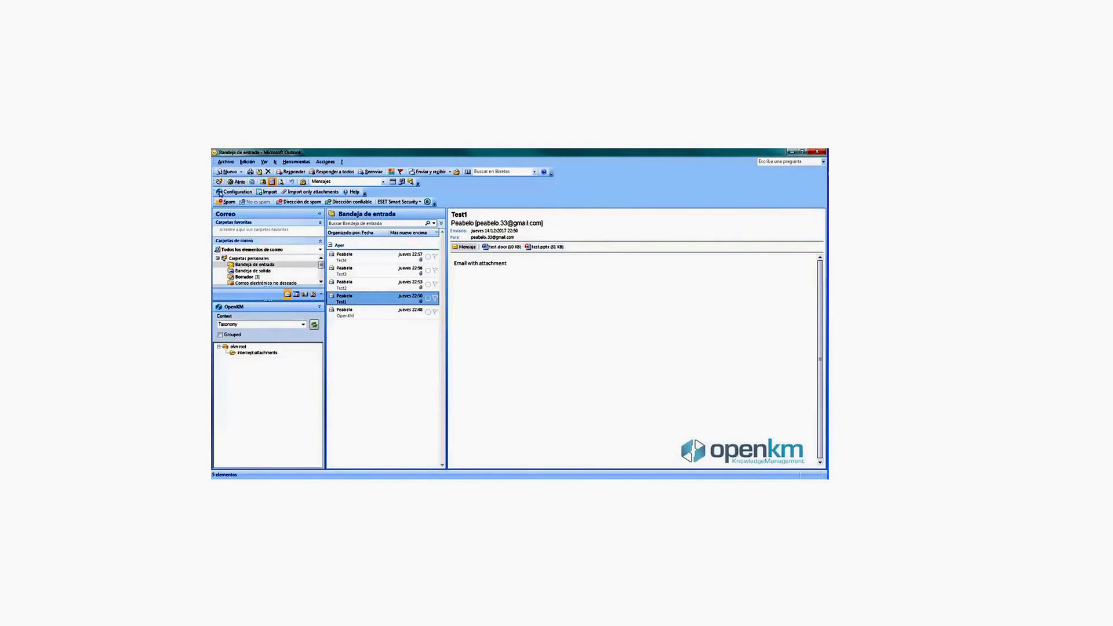
Step: Set OpenKM Configuration's Intercept attachments to Ask, keep the attachment path, and save
left_click(247, 194)
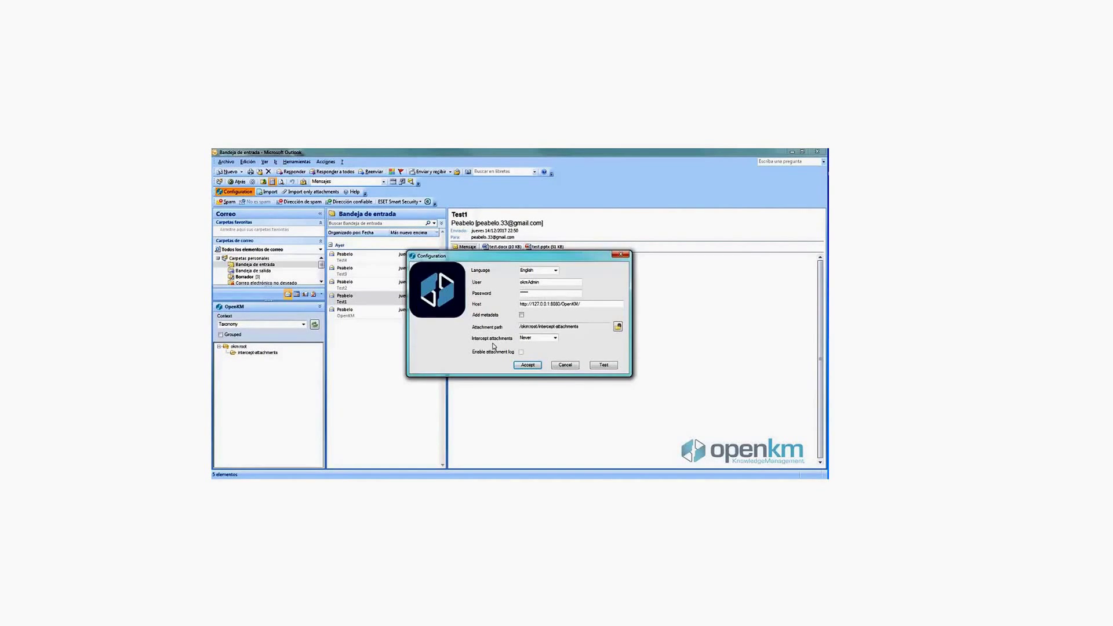
left_click(538, 337)
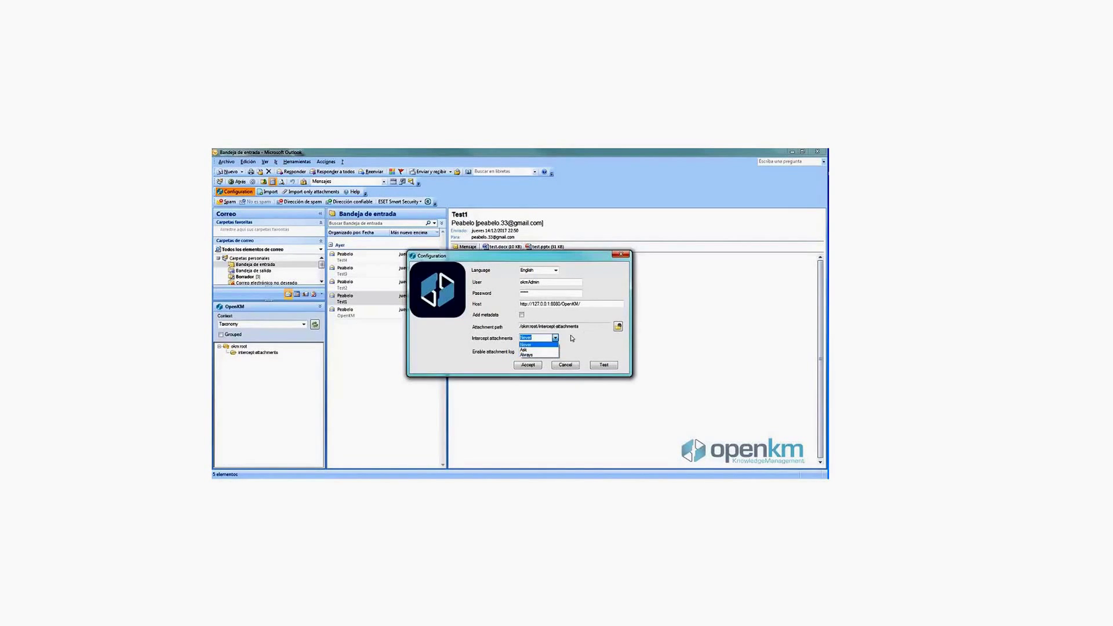
left_click(528, 350)
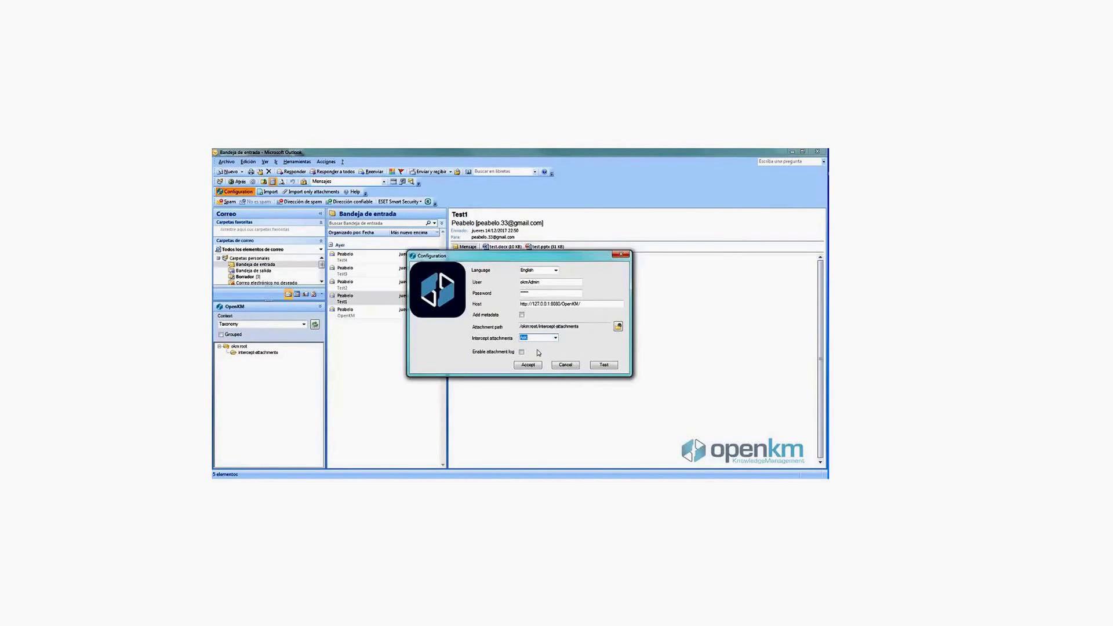
left_click(579, 325)
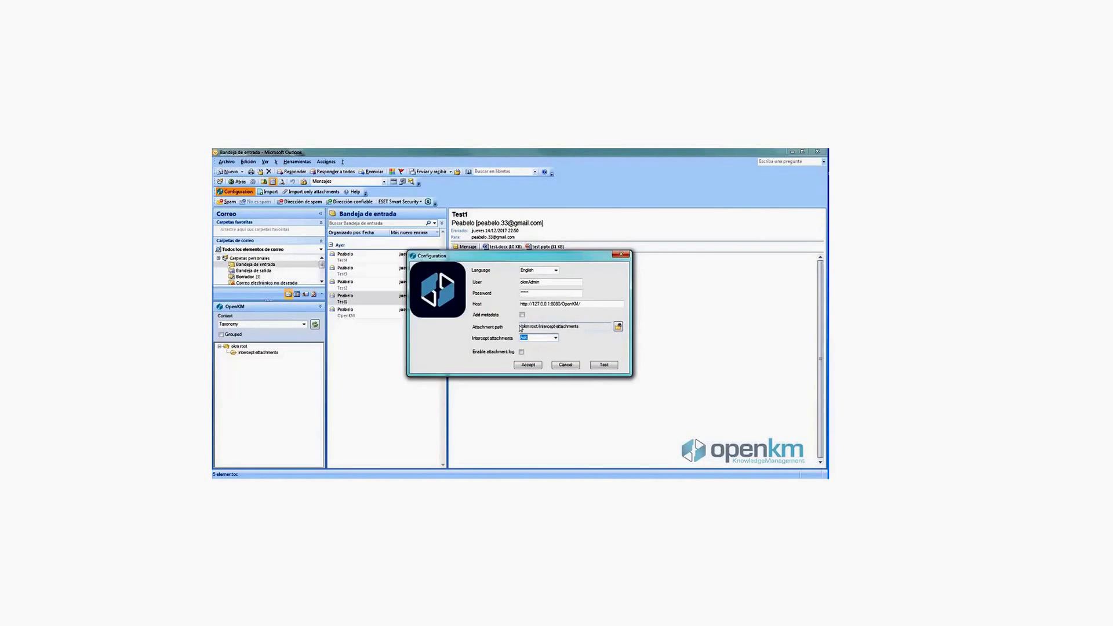
left_click(528, 365)
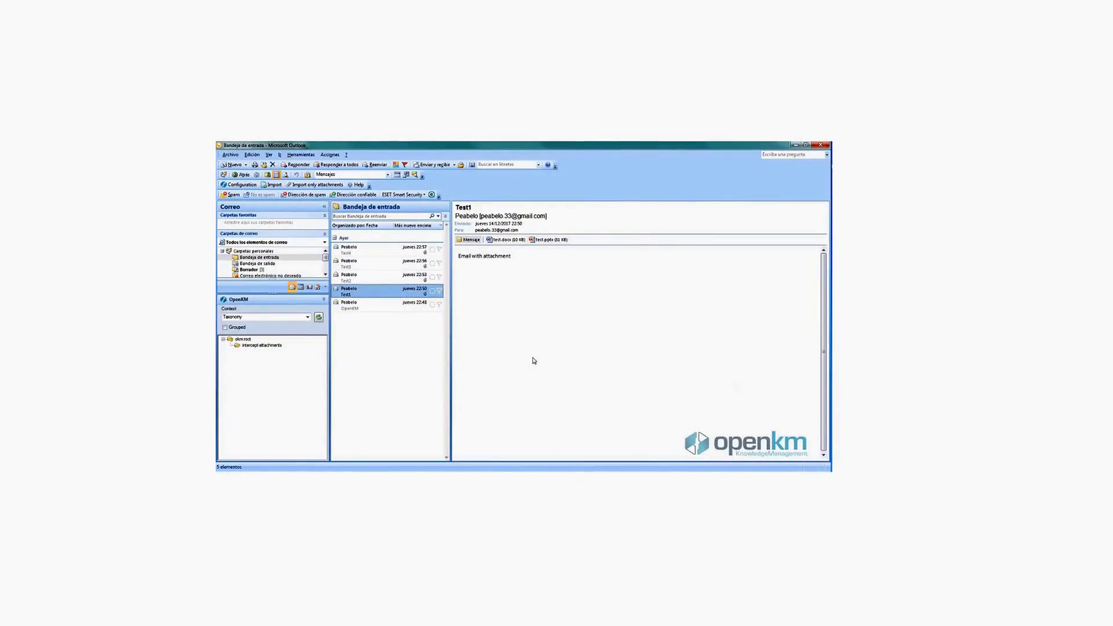
key("ctrl+n")
Step: Address the new message to the contact and type 'some' in the body
left_click(471, 286)
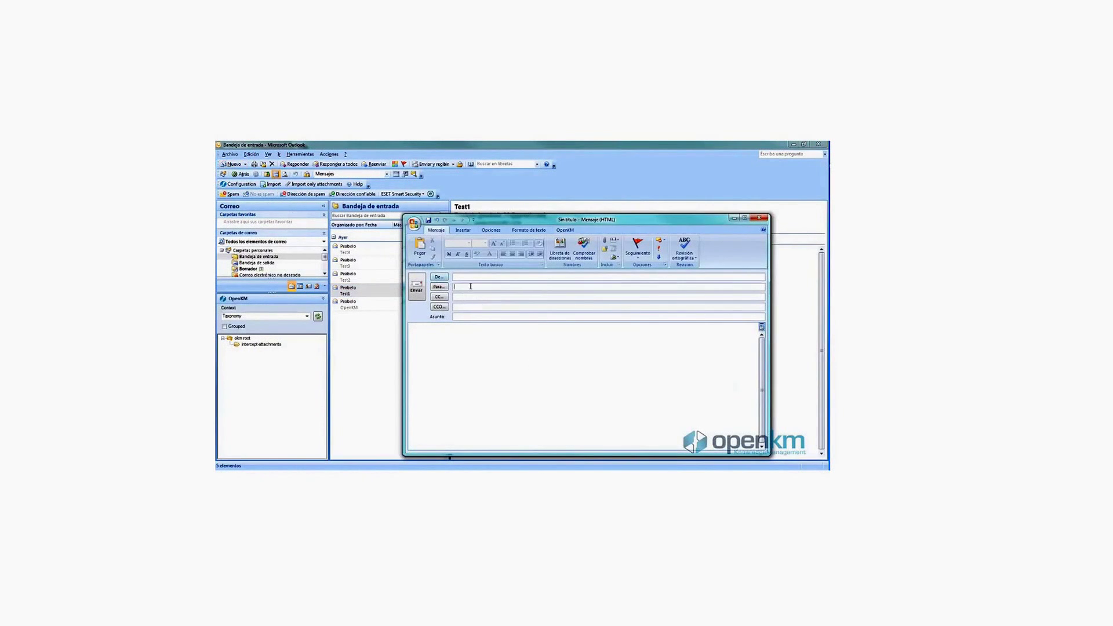
left_click(458, 317)
left_click(446, 341)
type("some text")
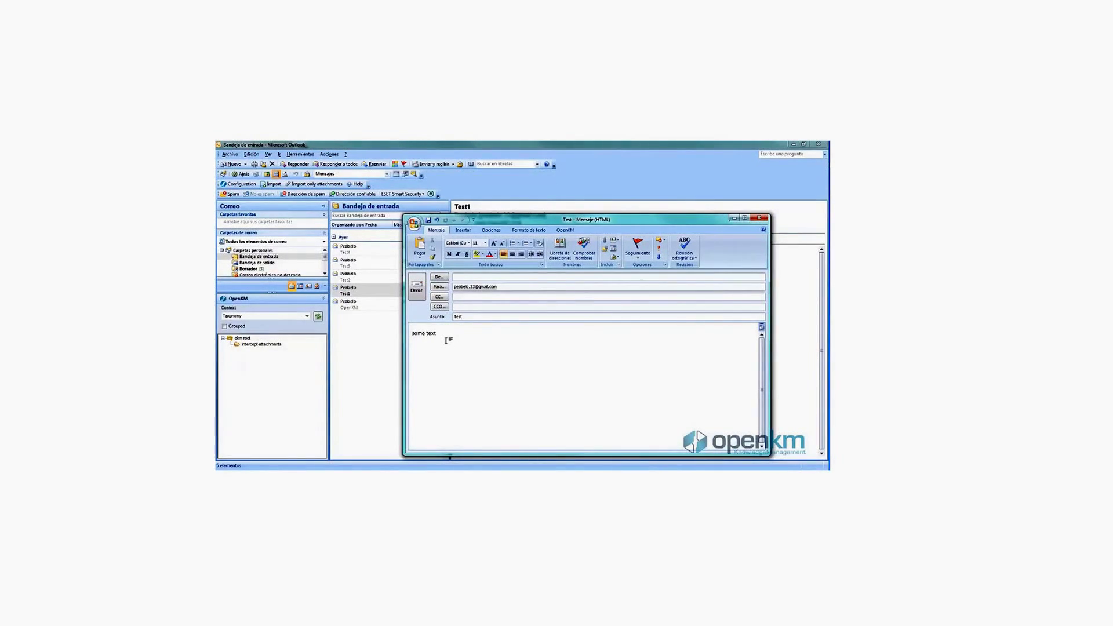
Step: Attach 2003.doc via Insert > Attach File and send the message
left_click(463, 230)
left_click(418, 247)
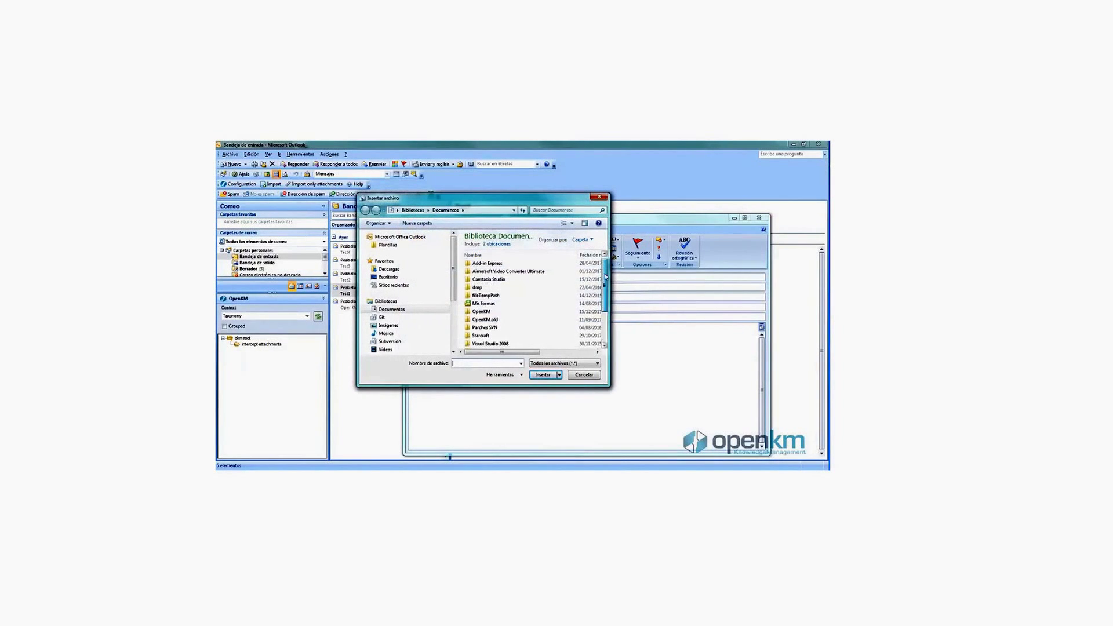
scroll(605, 278, "down", 2)
left_click(481, 344)
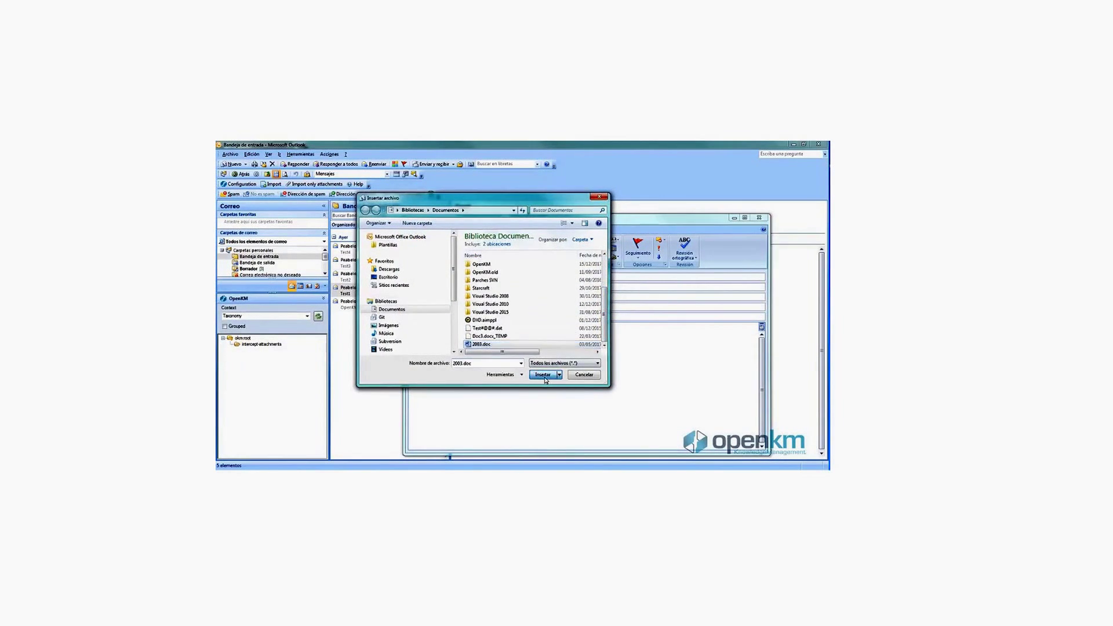
left_click(543, 374)
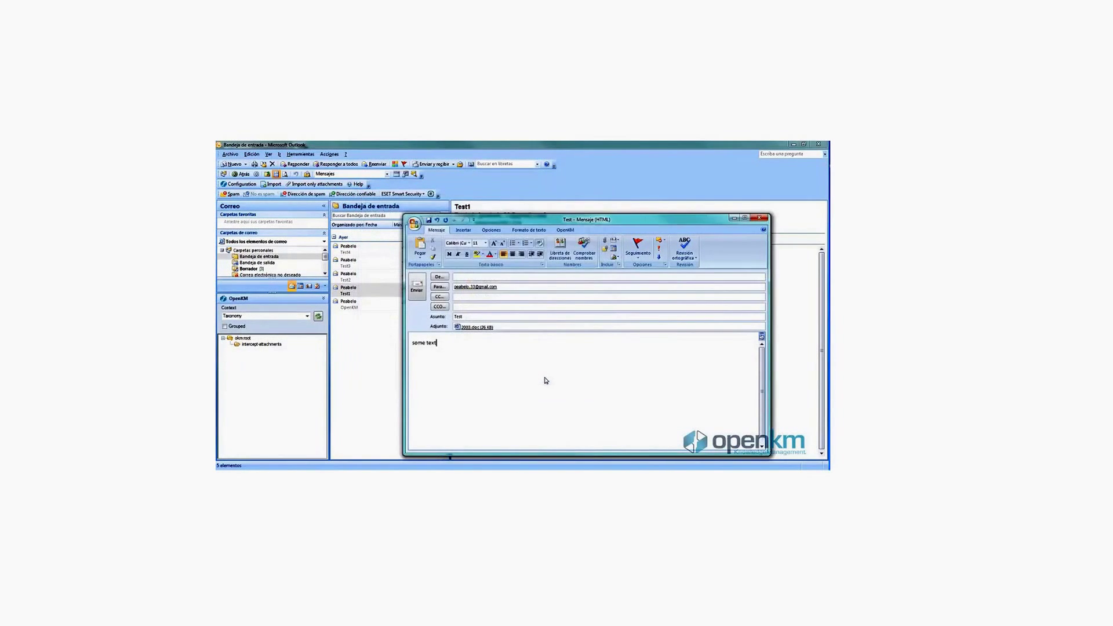
left_click(420, 290)
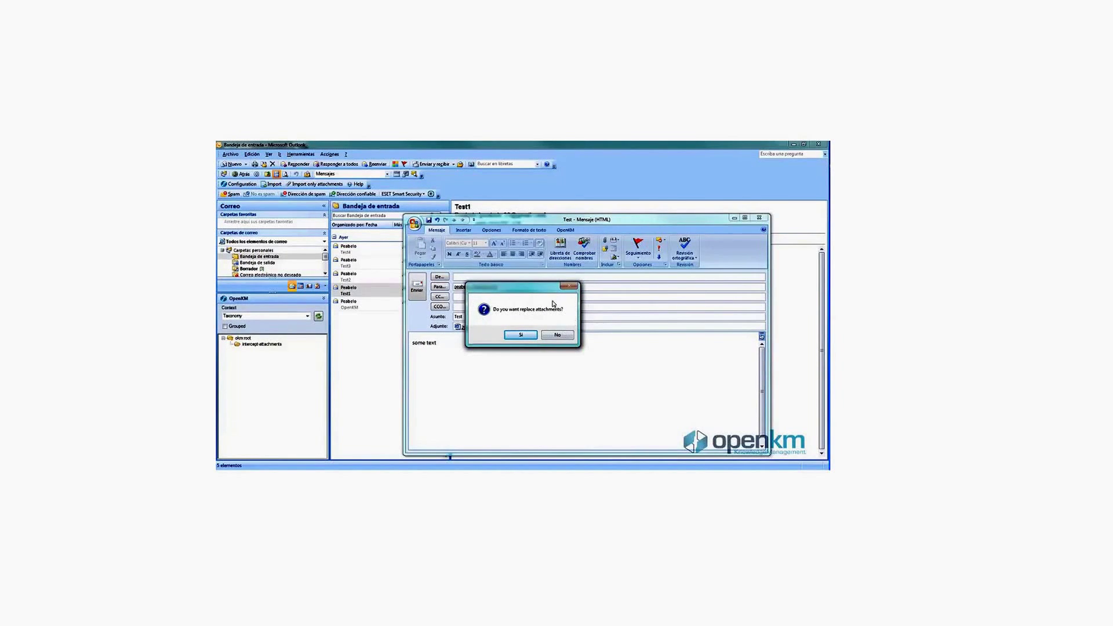
Step: Send the Test email with 2003.doc replaced by an OpenKM link, then fetch and open the received copy
left_click(522, 336)
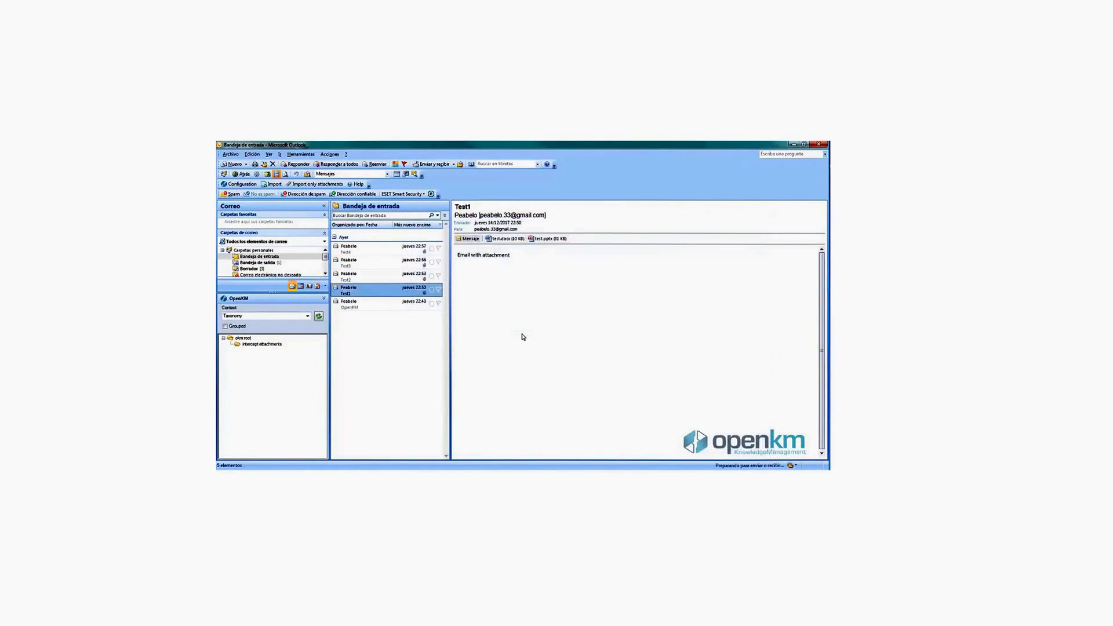
left_click(302, 154)
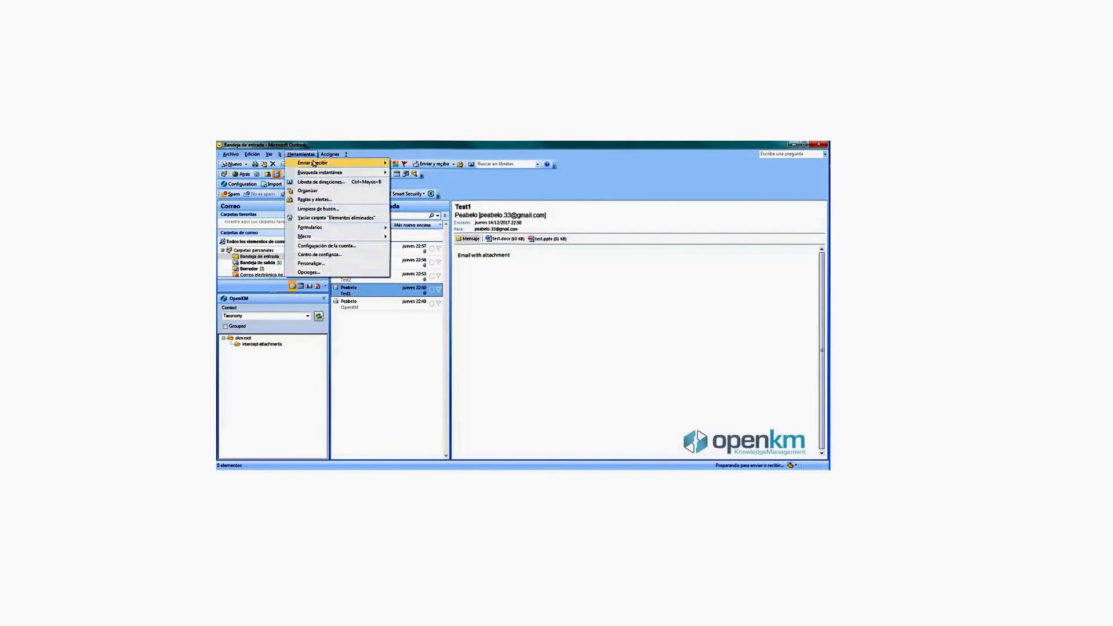
mouse_move(355, 162)
left_click(431, 164)
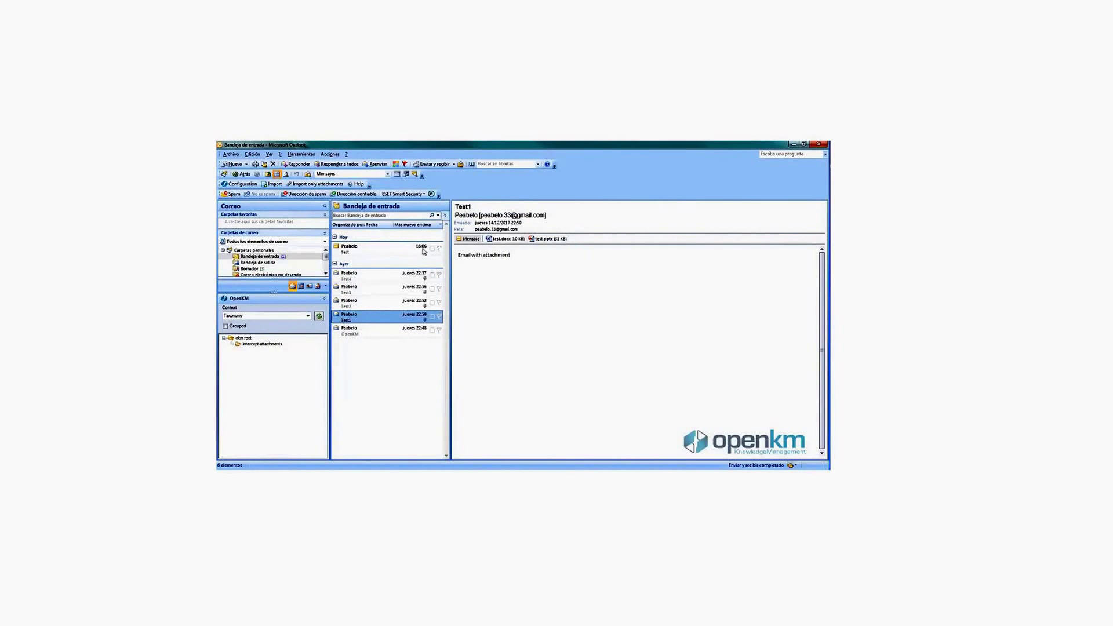
left_click(368, 251)
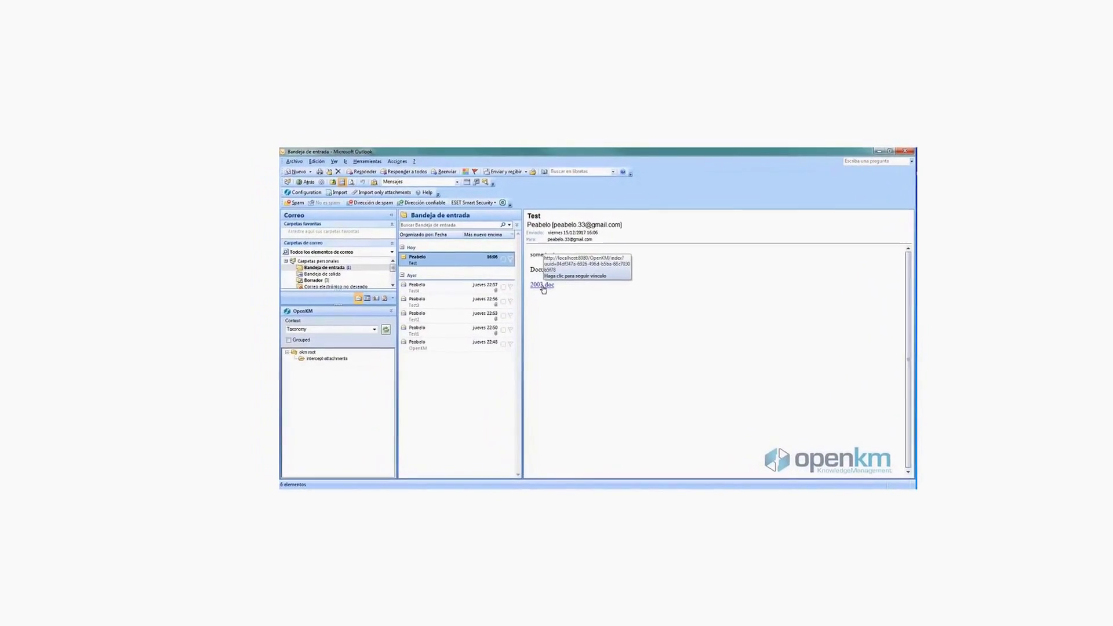
Step: Follow the 2003.doc link into OpenKM and view it in the intercept attachments 2017/12/15 folder
left_click(570, 296)
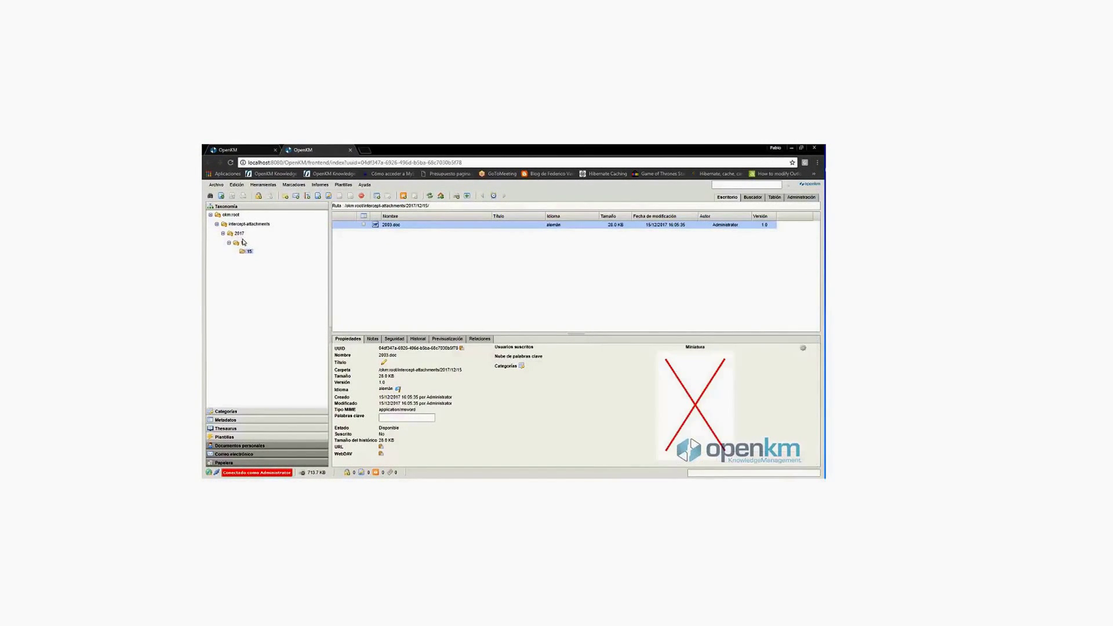
left_click(247, 250)
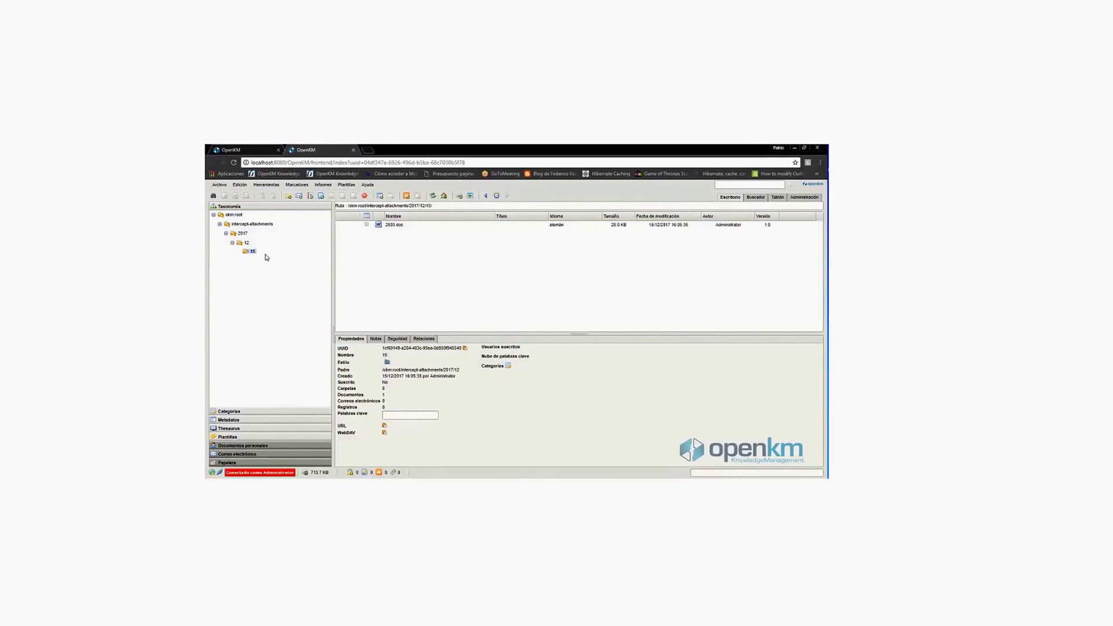
left_click(223, 224)
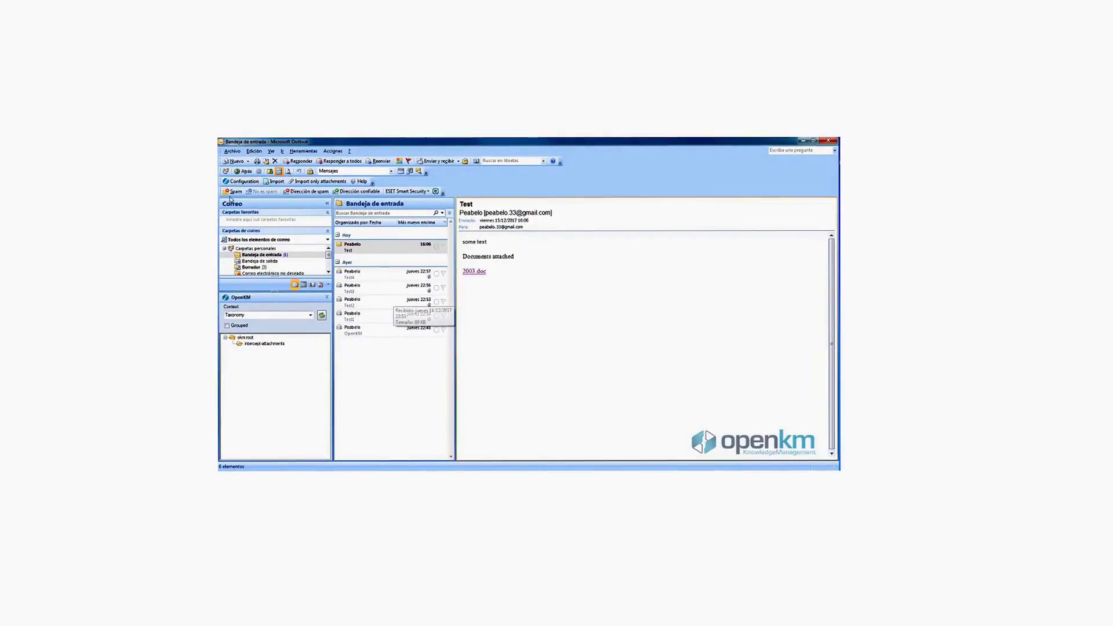
Step: Enable and save Add metadata in the OpenKM add-in configuration, then select the Test4 email
left_click(240, 182)
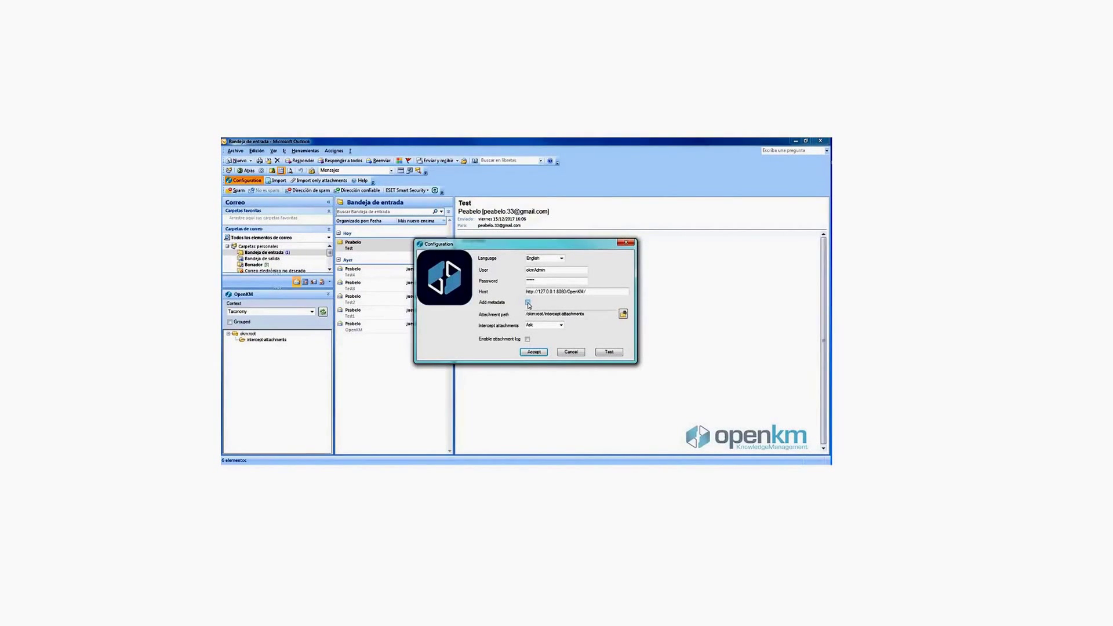
left_click(527, 303)
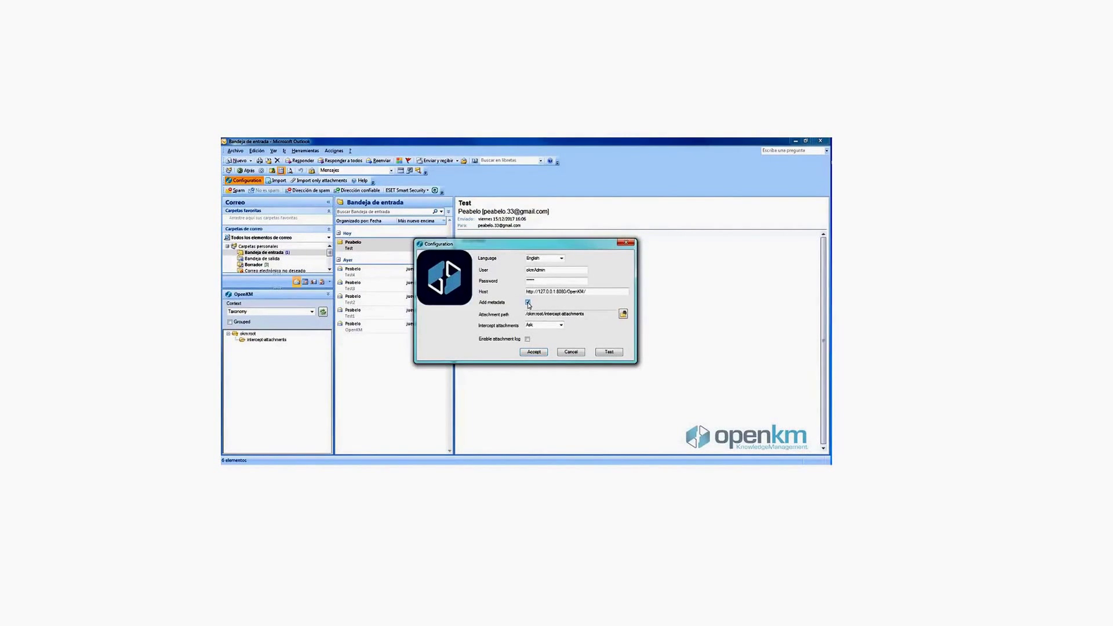
left_click(532, 353)
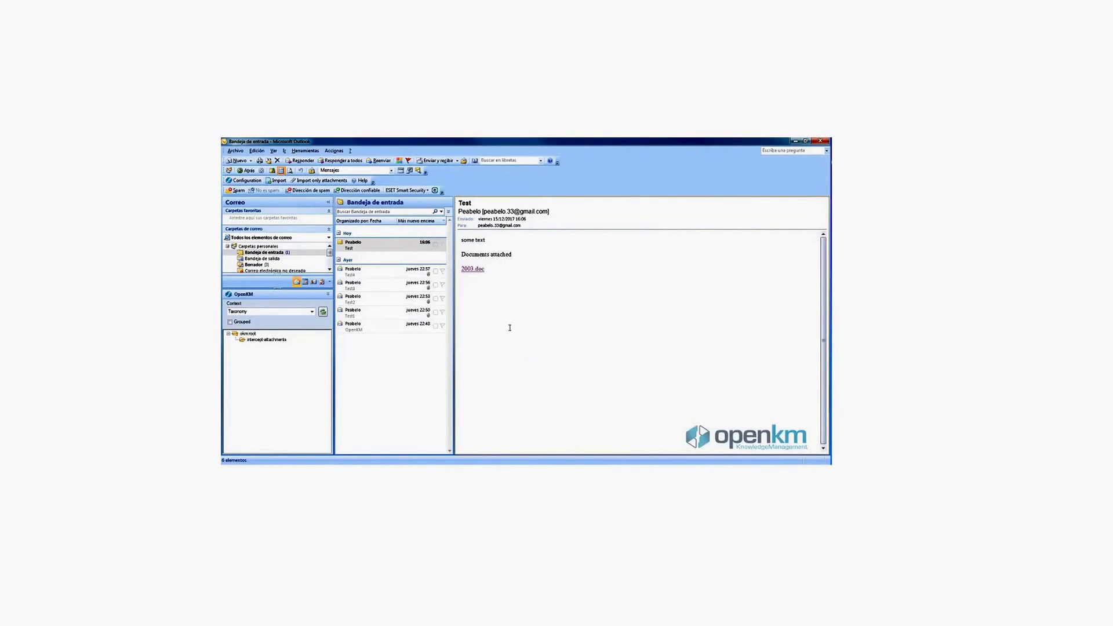
left_click(382, 275)
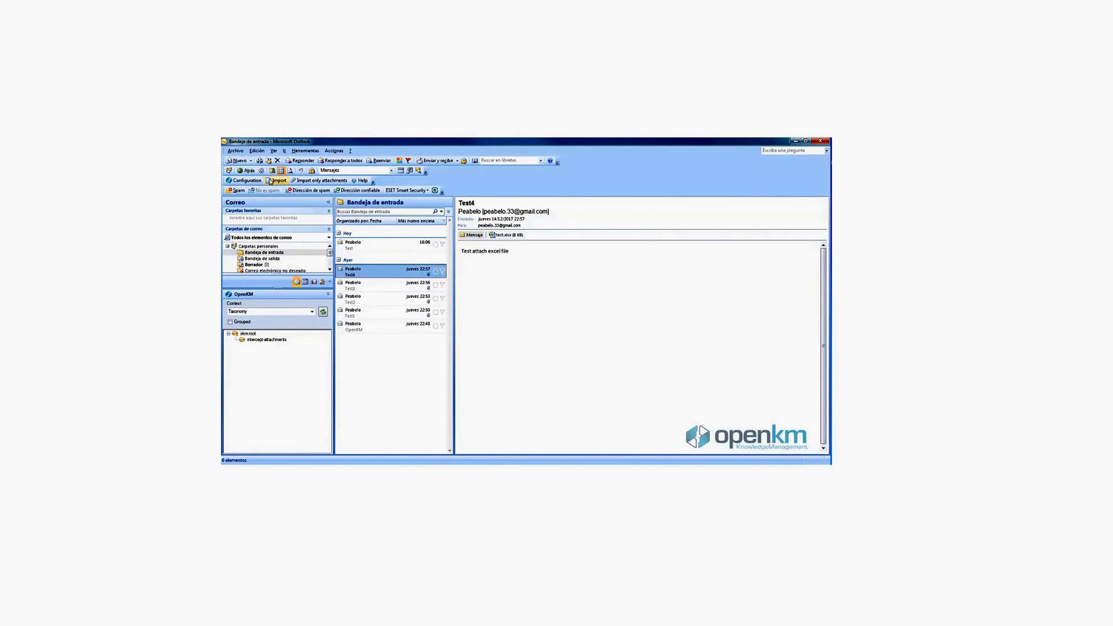
Step: Import the Test4 email into the okm:root folder
left_click(278, 180)
left_click(438, 237)
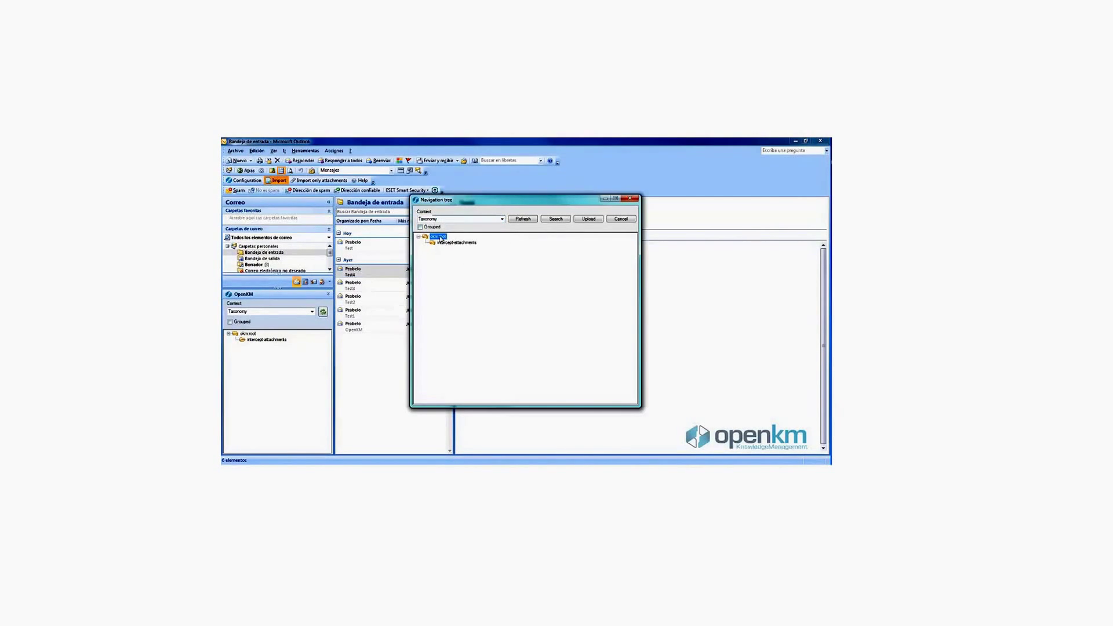
left_click(589, 220)
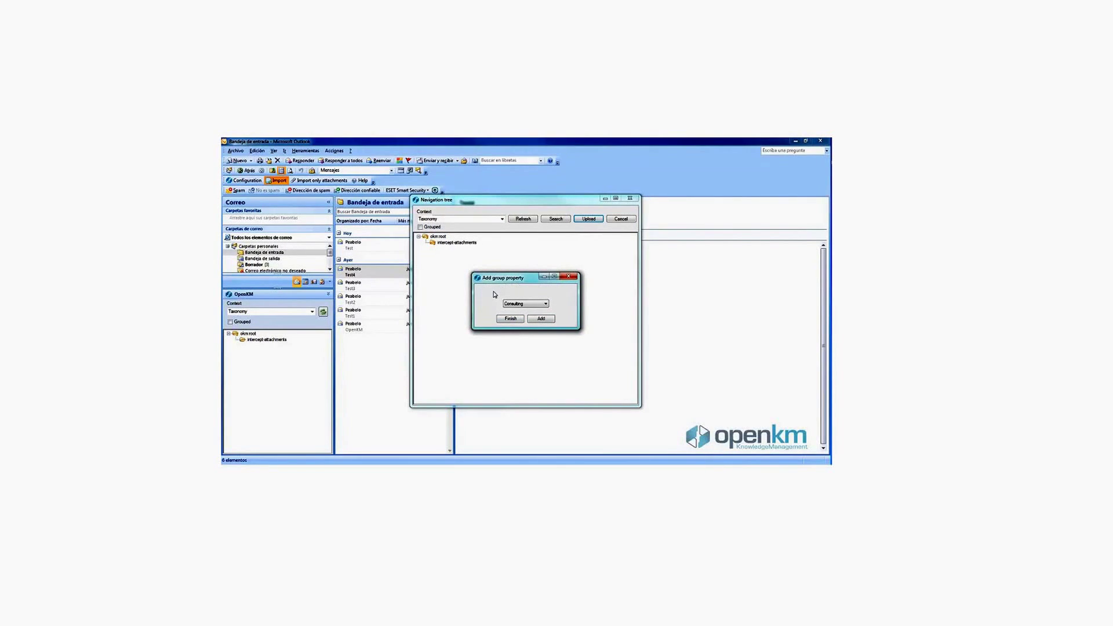
Step: Attach Consulting metadata: Same name, date the 15th, Important ticked, comment 'Same comment'
left_click(538, 310)
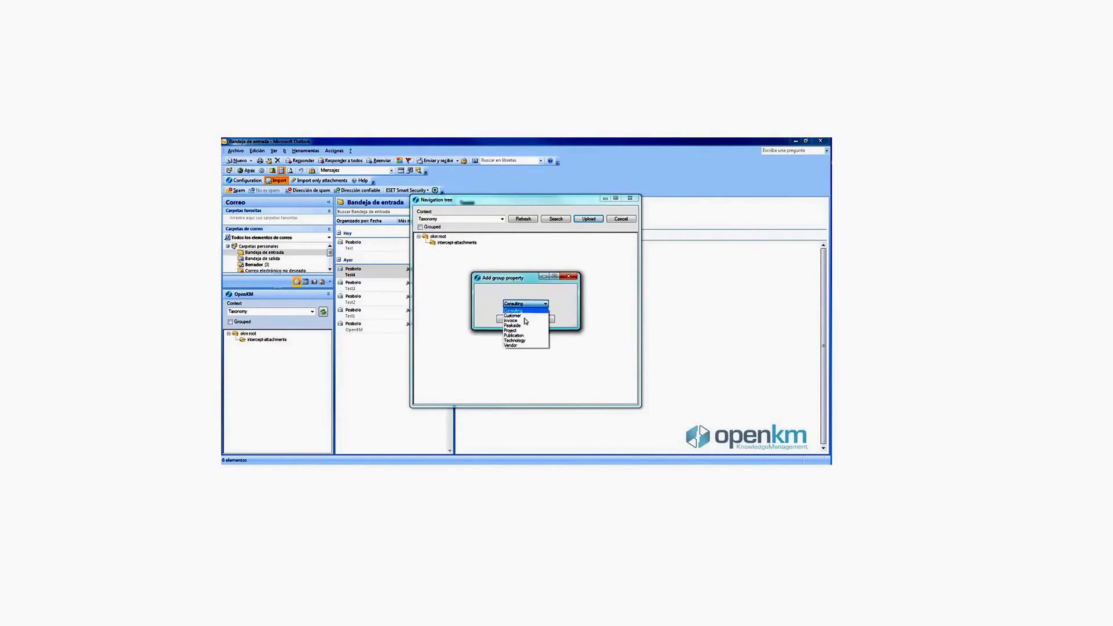
left_click(523, 313)
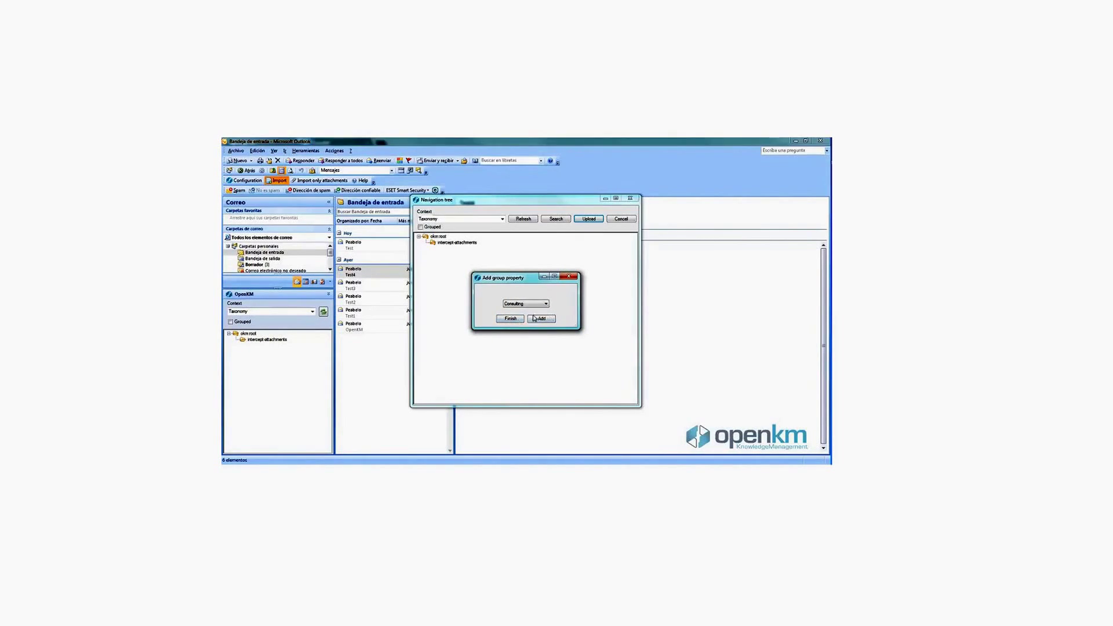
left_click(539, 319)
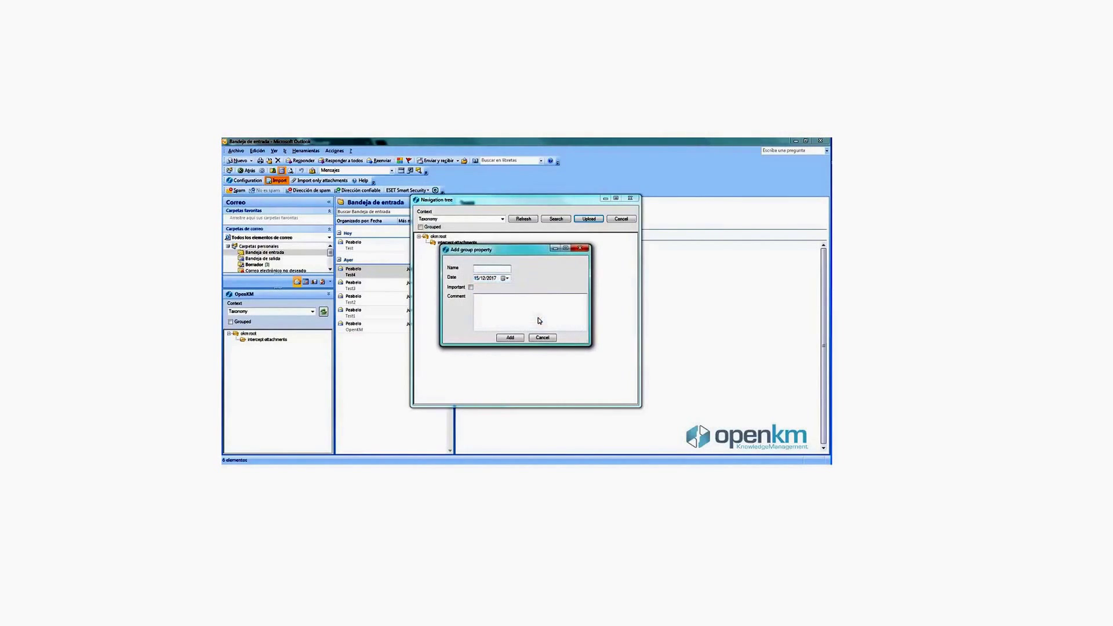
left_click(508, 279)
left_click(507, 279)
left_click(471, 287)
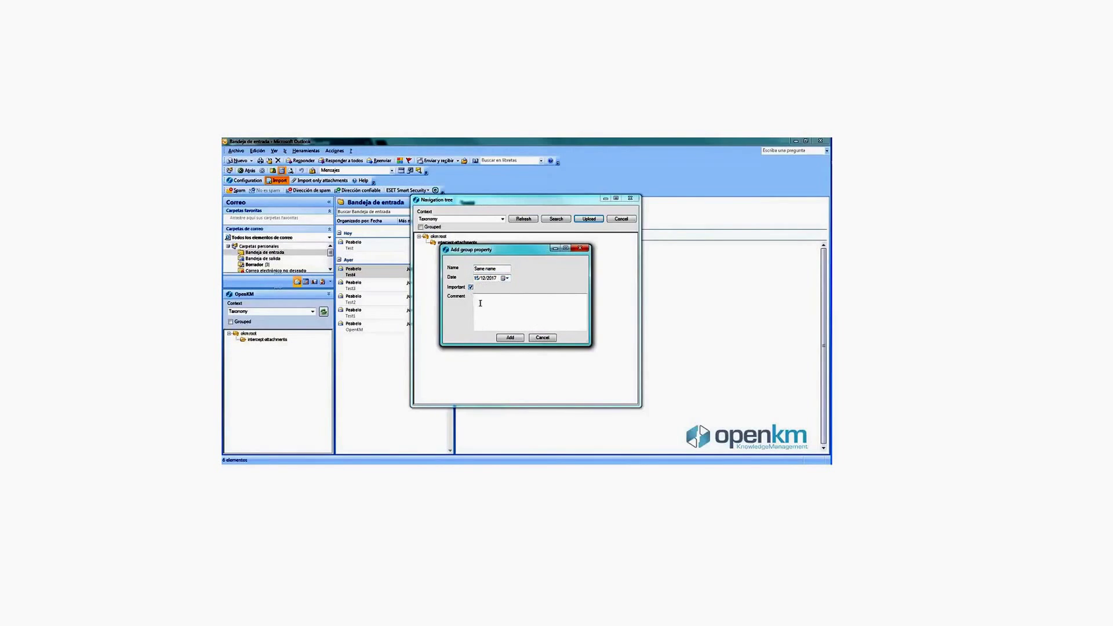
type("Same comment")
left_click(510, 338)
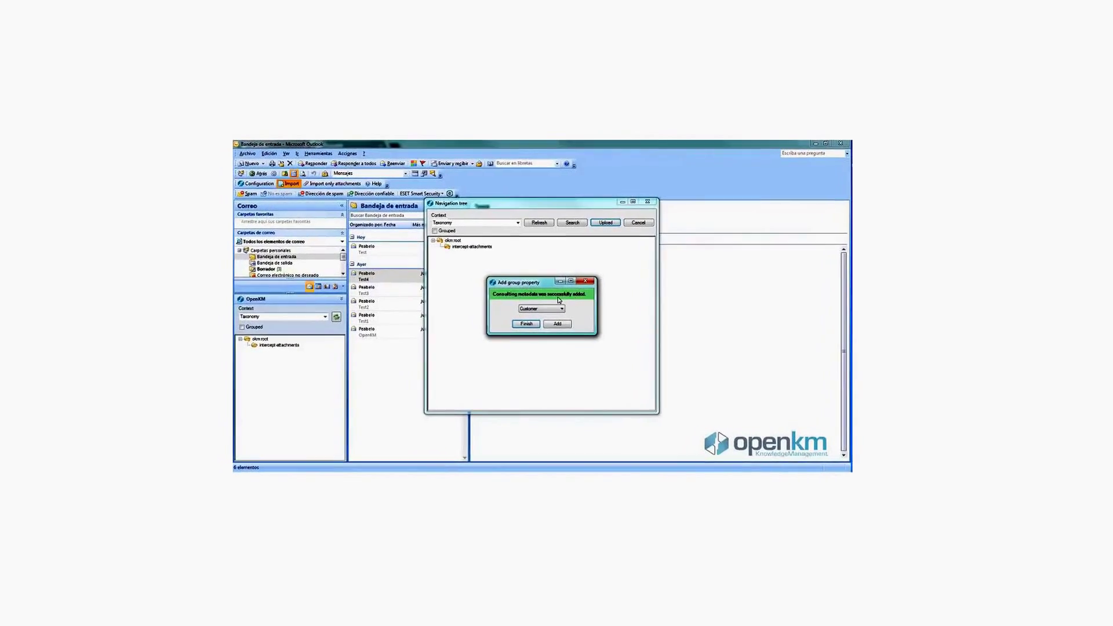
left_click(510, 319)
Step: Refresh okm:root and show Test4's Consulting metadata: Same name, 15/12/2017, Important, Same comment
left_click(613, 331)
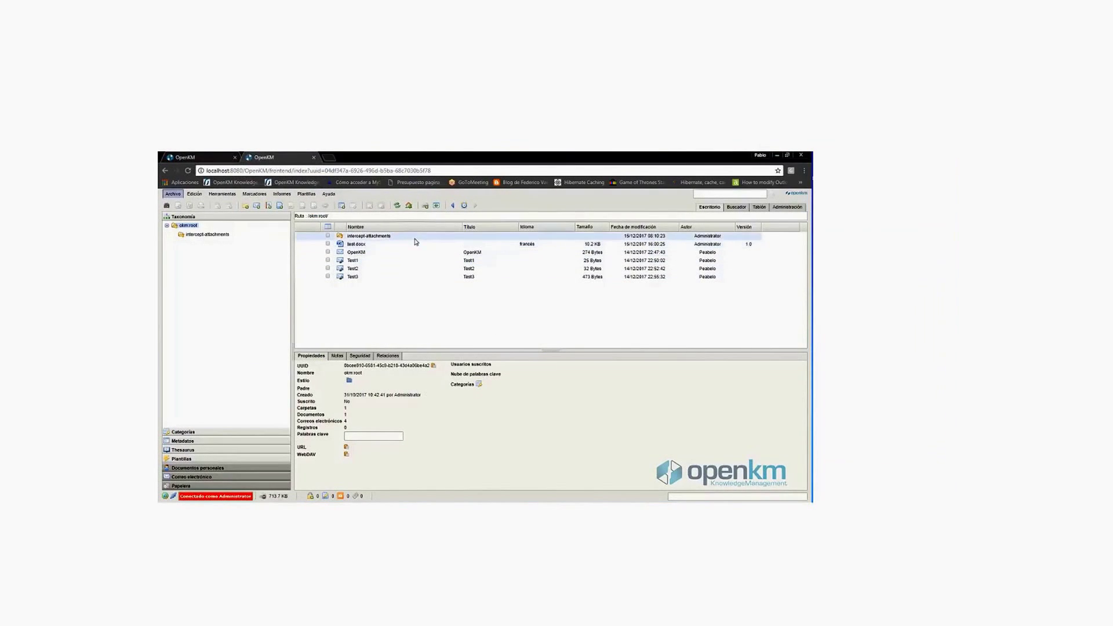
left_click(399, 207)
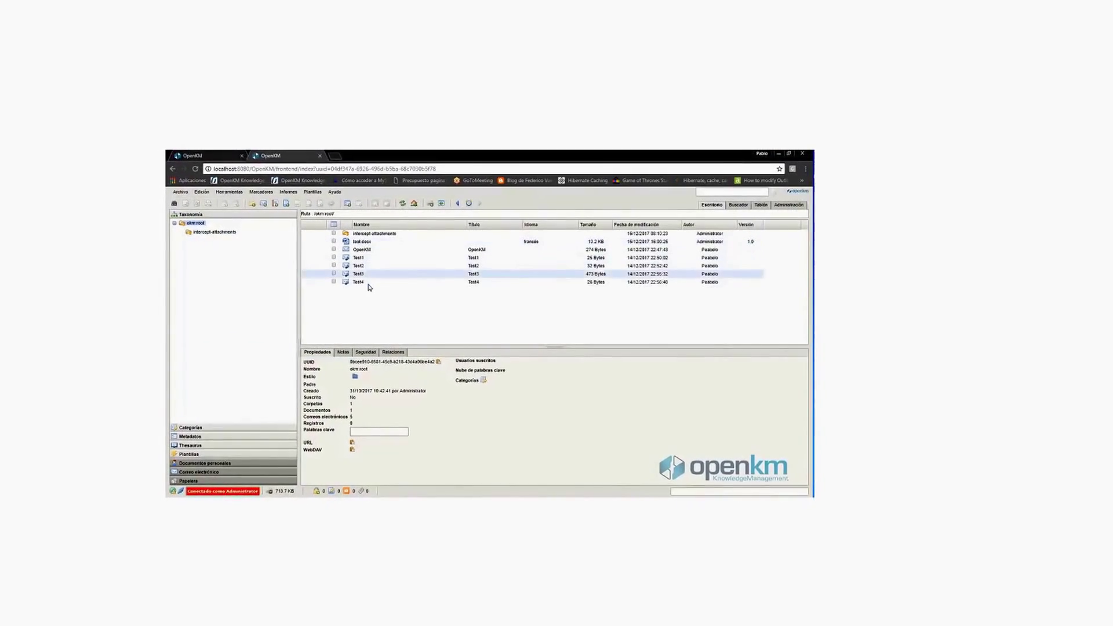
left_click(359, 285)
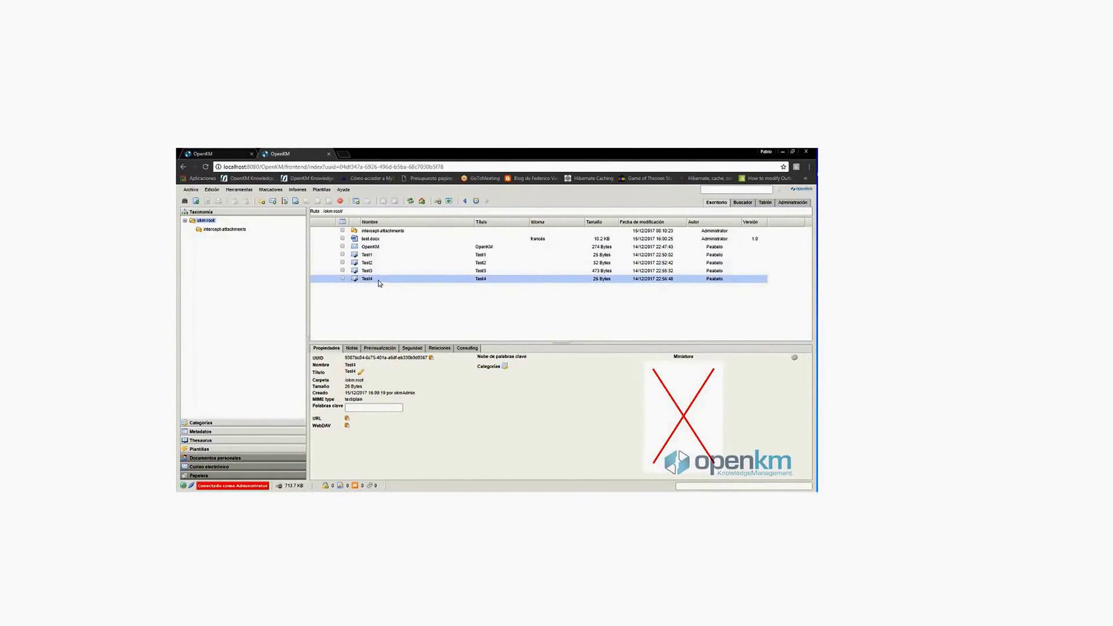
left_click(468, 348)
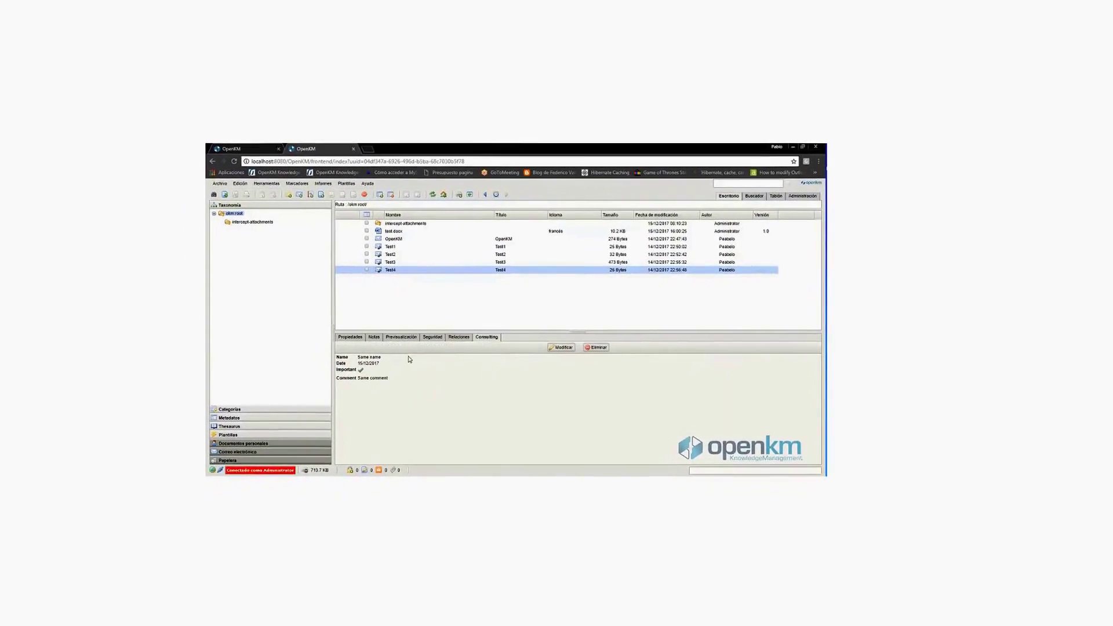